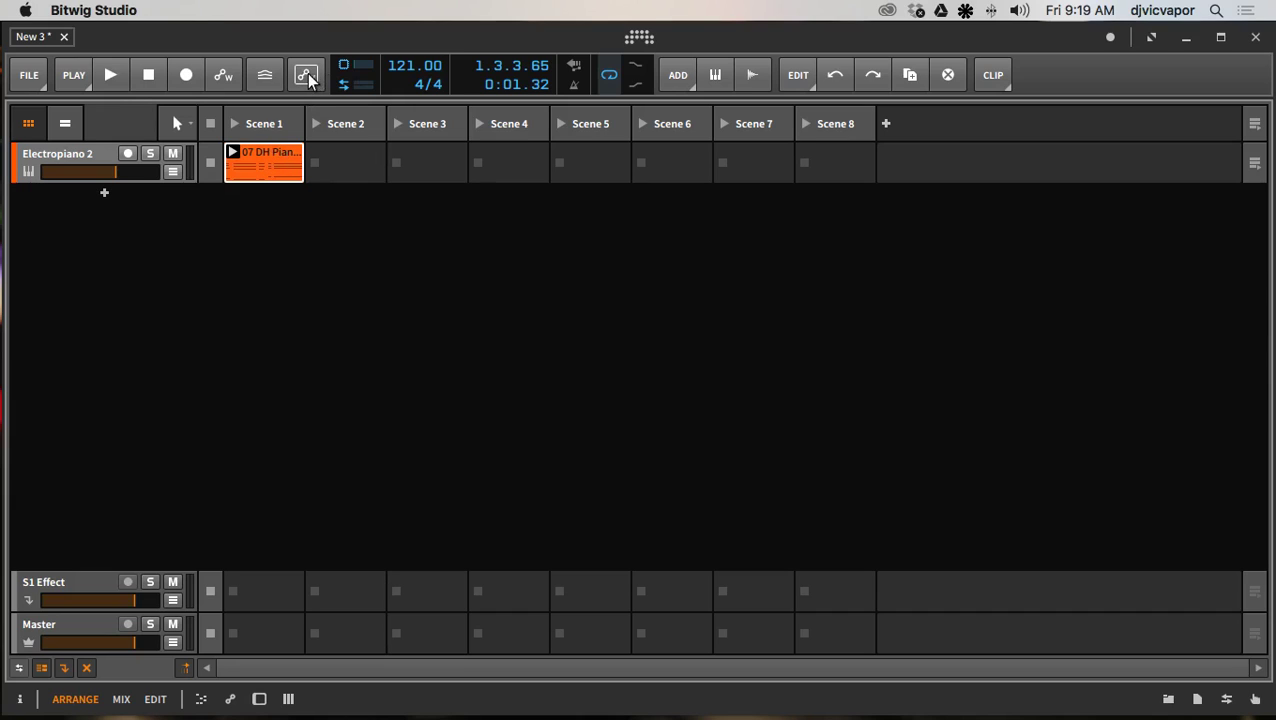
Bypass Delay-2 in the Electropiano 2 device chain and play the loop once from the start.
{"action": "left_click", "coordinate": [79, 77]}
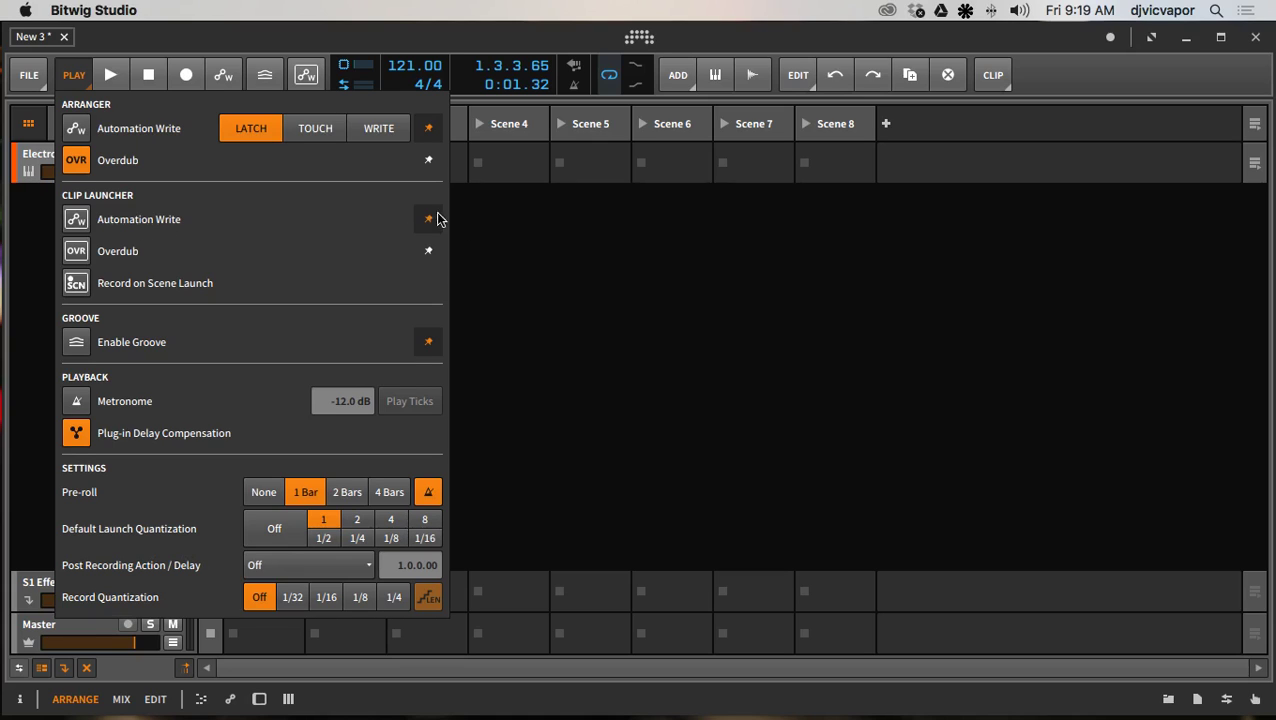
{"action": "left_click", "coordinate": [68, 77]}
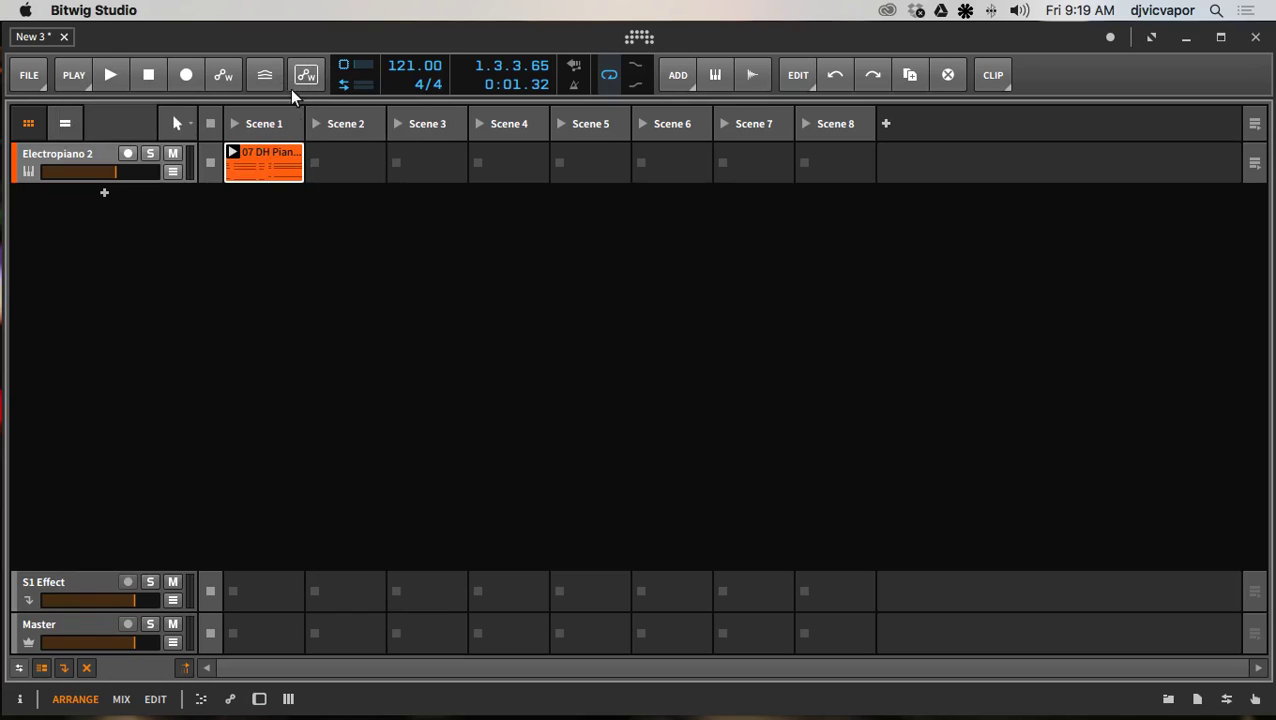
{"action": "double_click", "coordinate": [103, 156]}
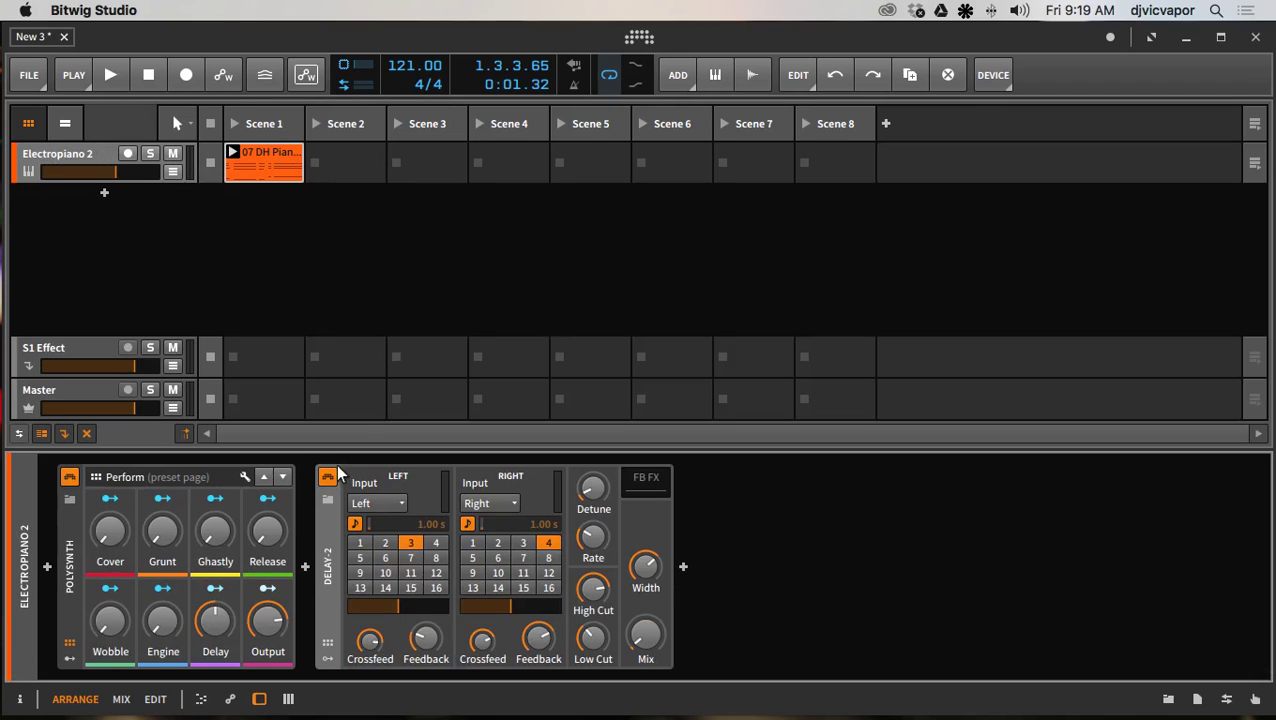
{"action": "left_click", "coordinate": [645, 635]}
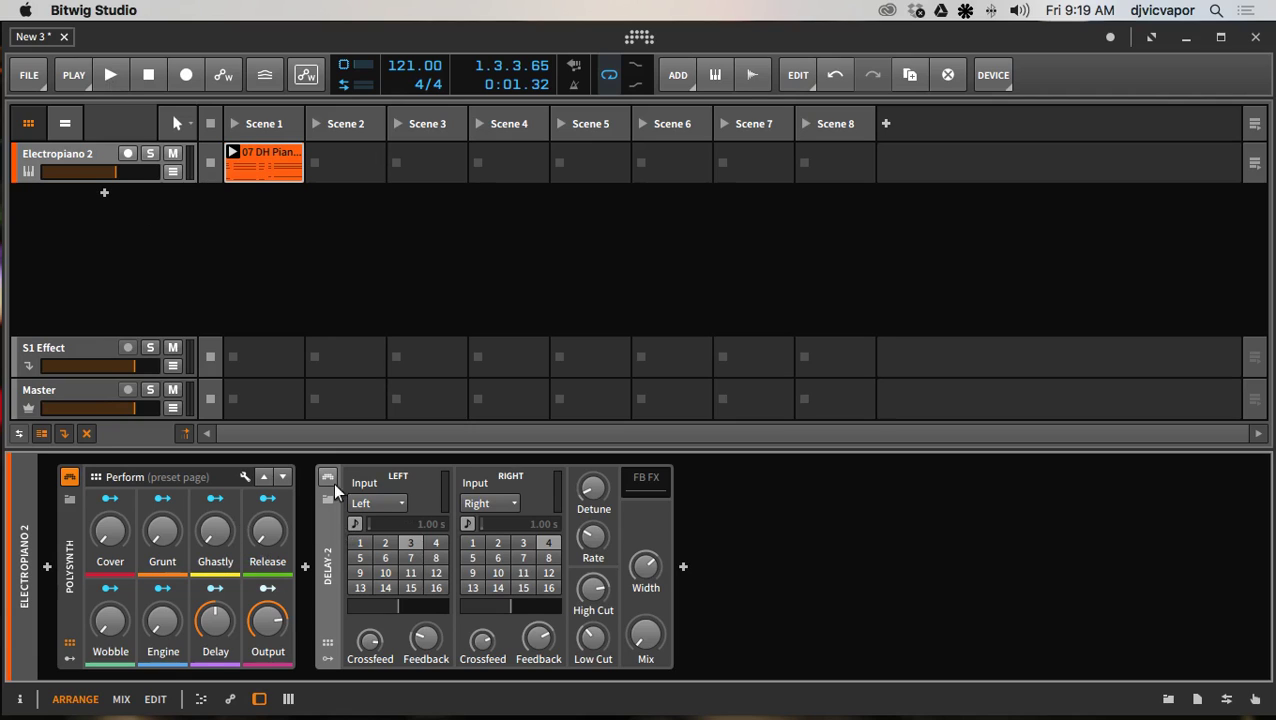
{"action": "left_click", "coordinate": [111, 75]}
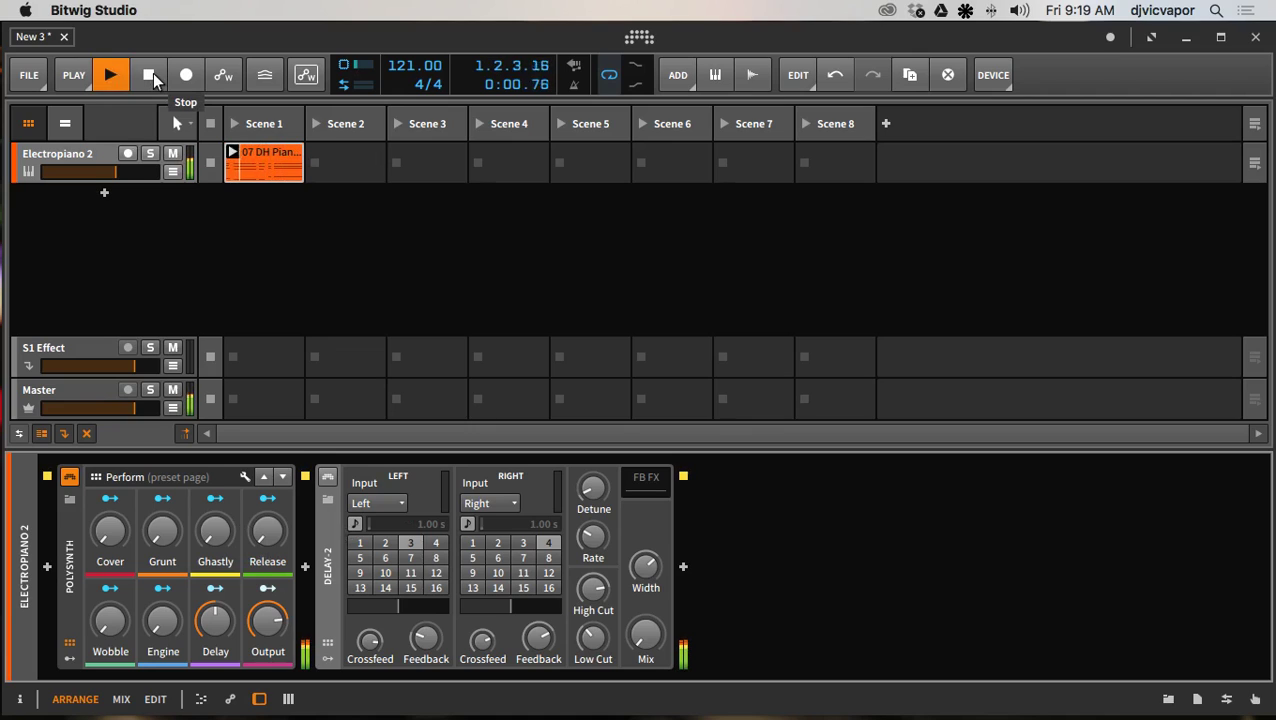
{"action": "left_click", "coordinate": [150, 75]}
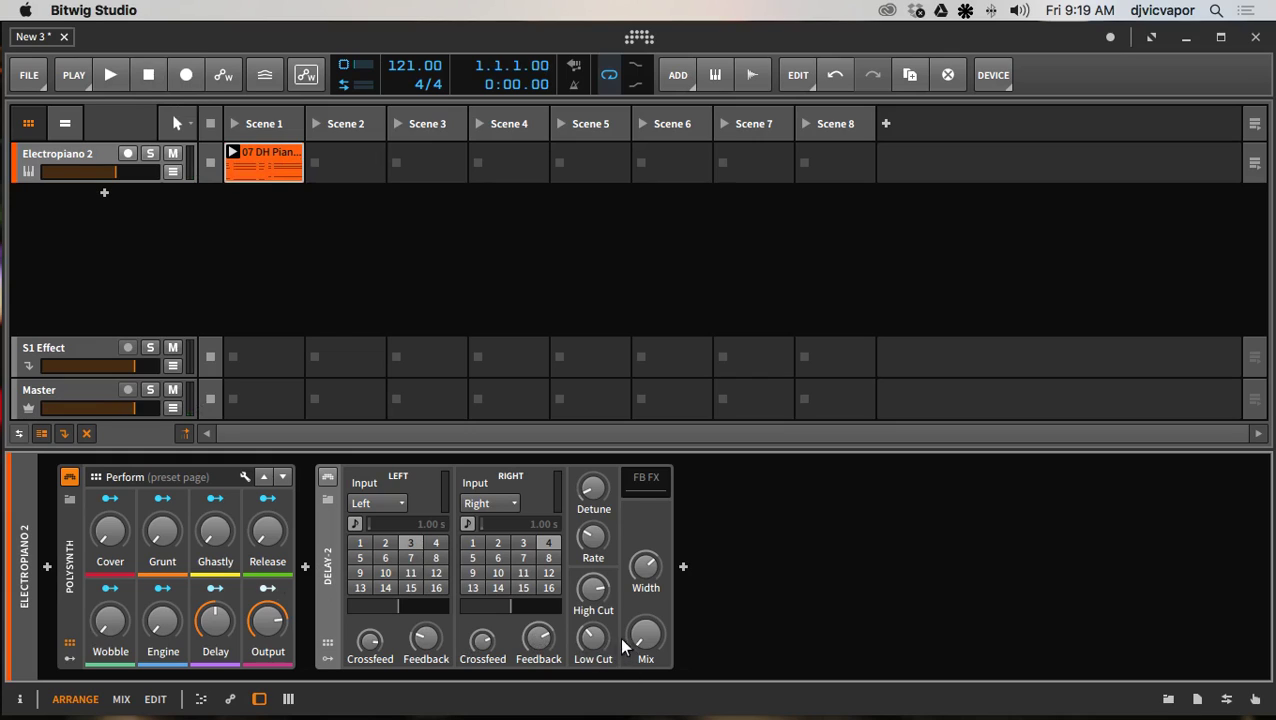
Re-enable Delay-2 and record its Mix rising to about 86.5% as clip automation during playback.
{"action": "left_click", "coordinate": [327, 478]}
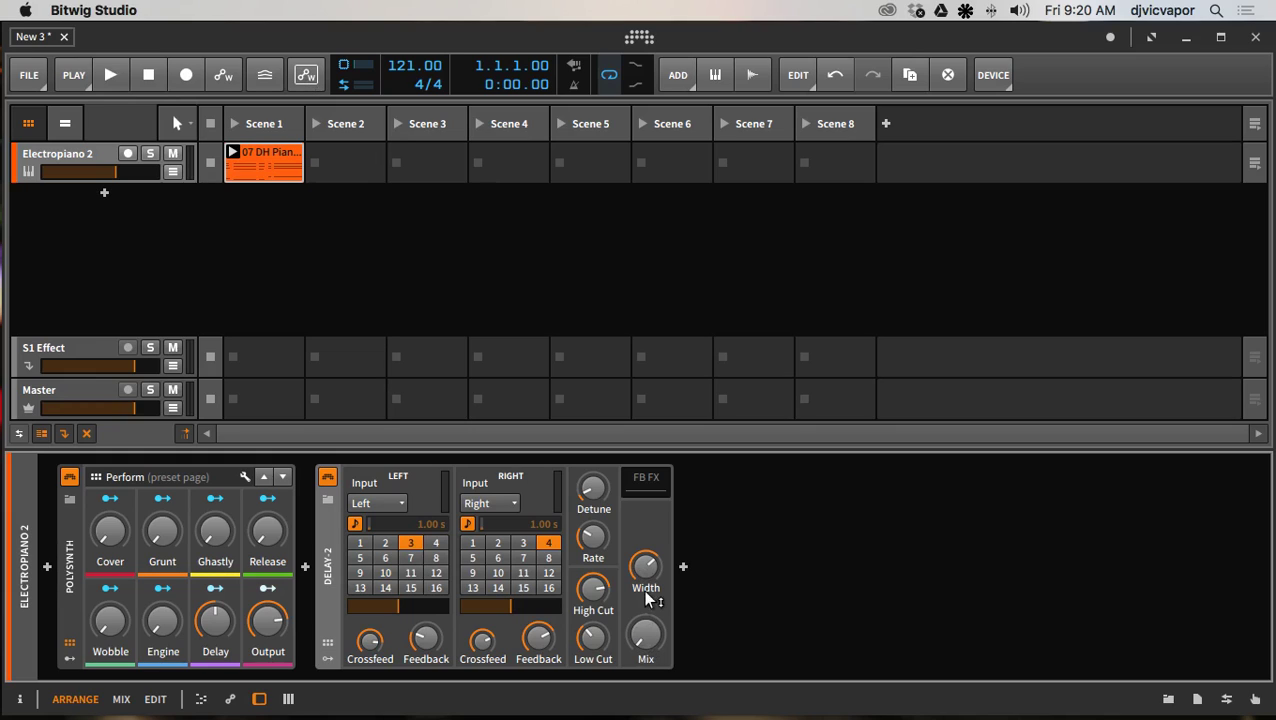
{"action": "left_click_drag", "start_coordinate": [648, 628], "coordinate": [652, 630]}
{"action": "left_click", "coordinate": [106, 76]}
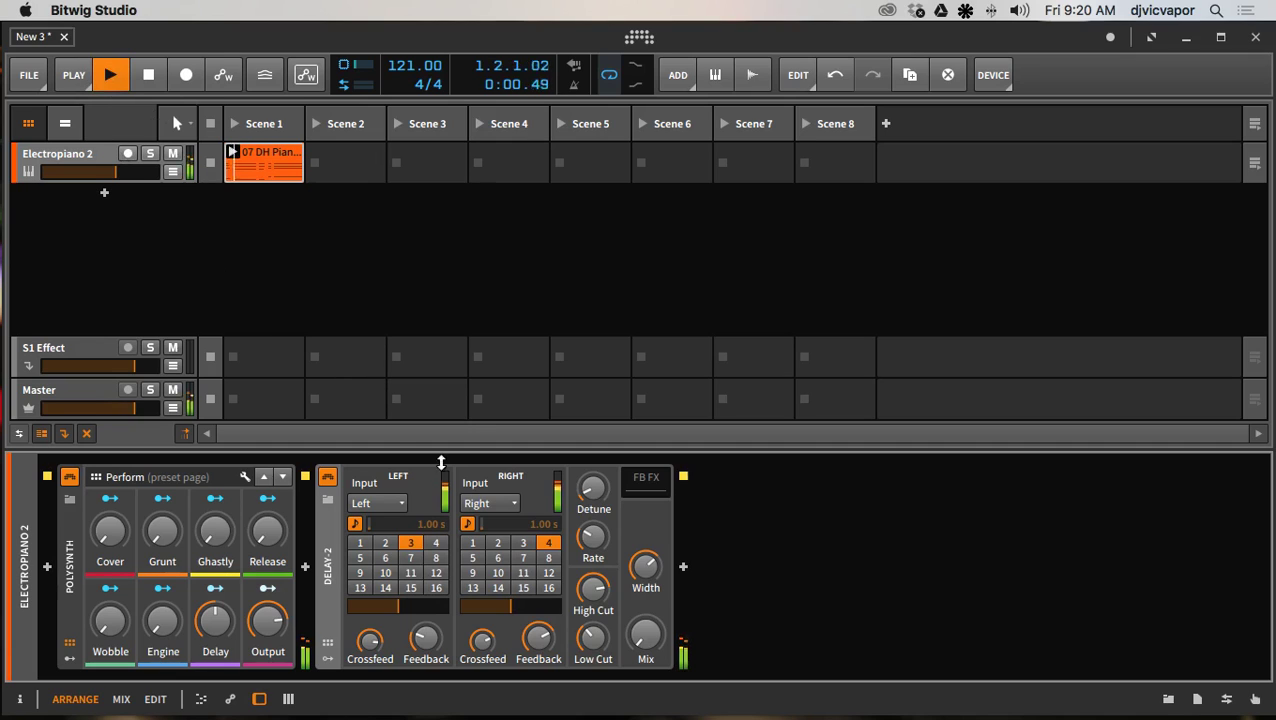
{"action": "left_click", "coordinate": [307, 76]}
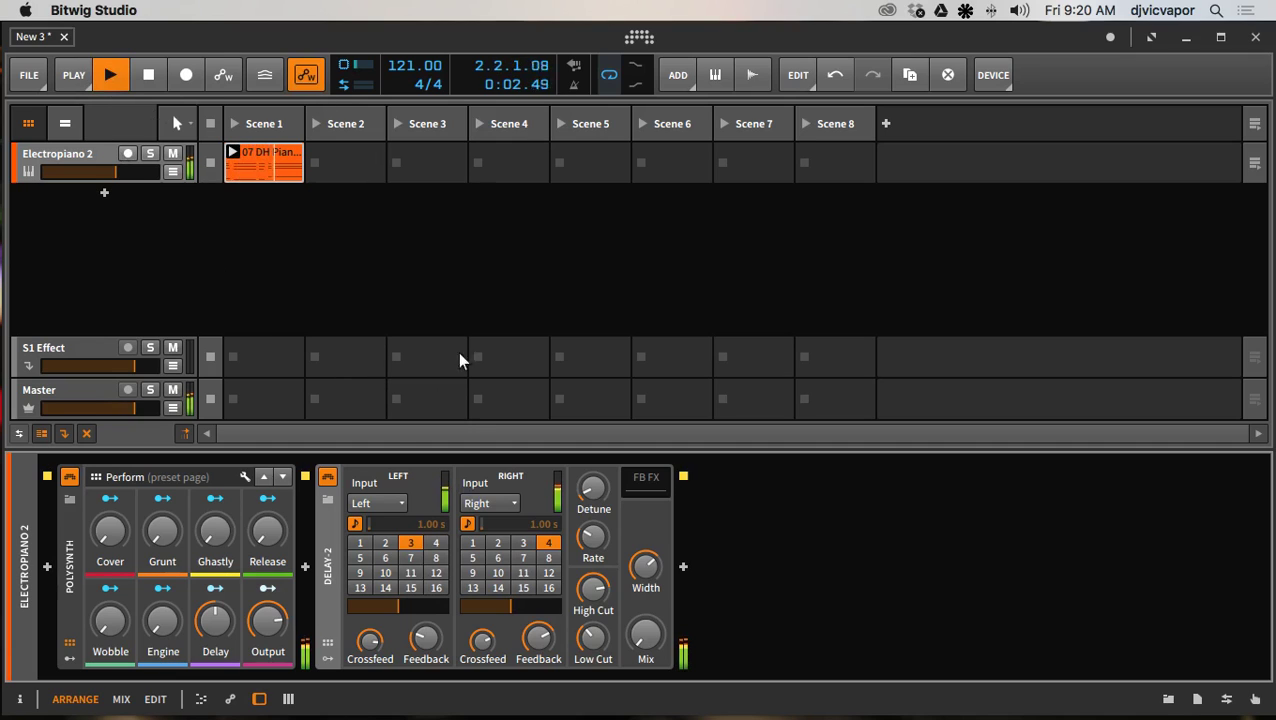
{"action": "left_click_drag", "start_coordinate": [640, 640], "coordinate": [640, 556]}
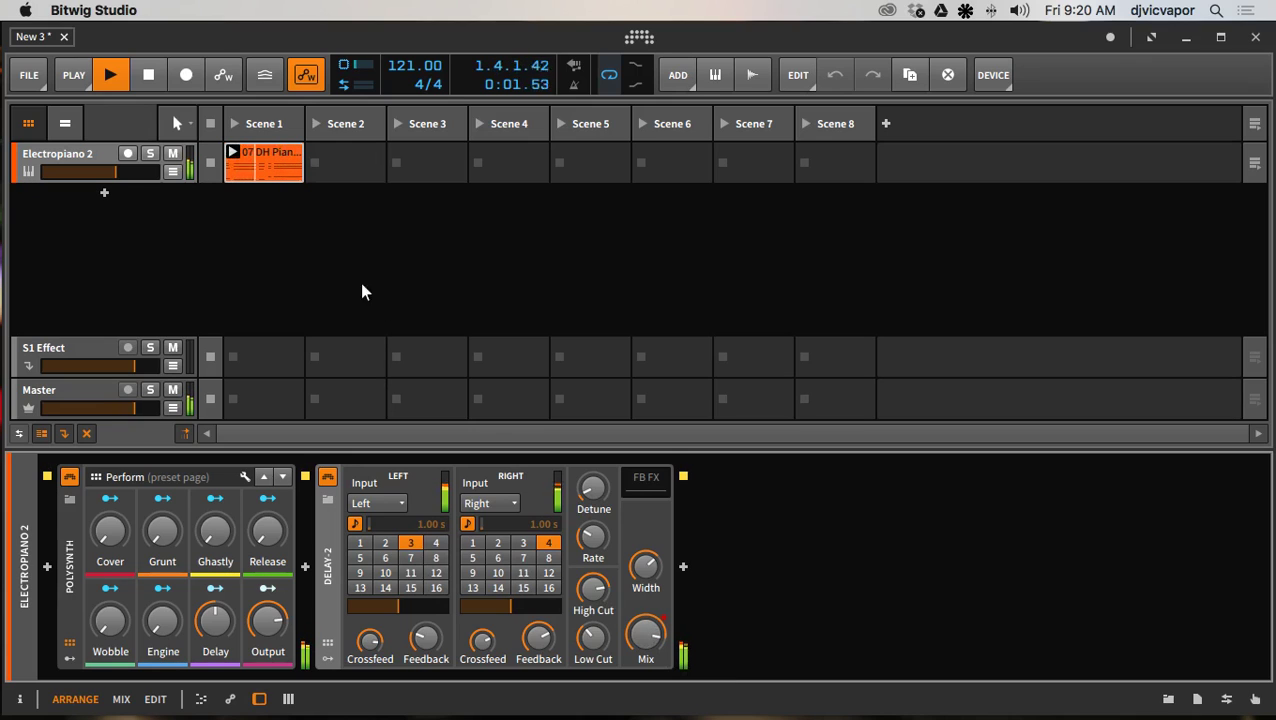
{"action": "left_click", "coordinate": [150, 77]}
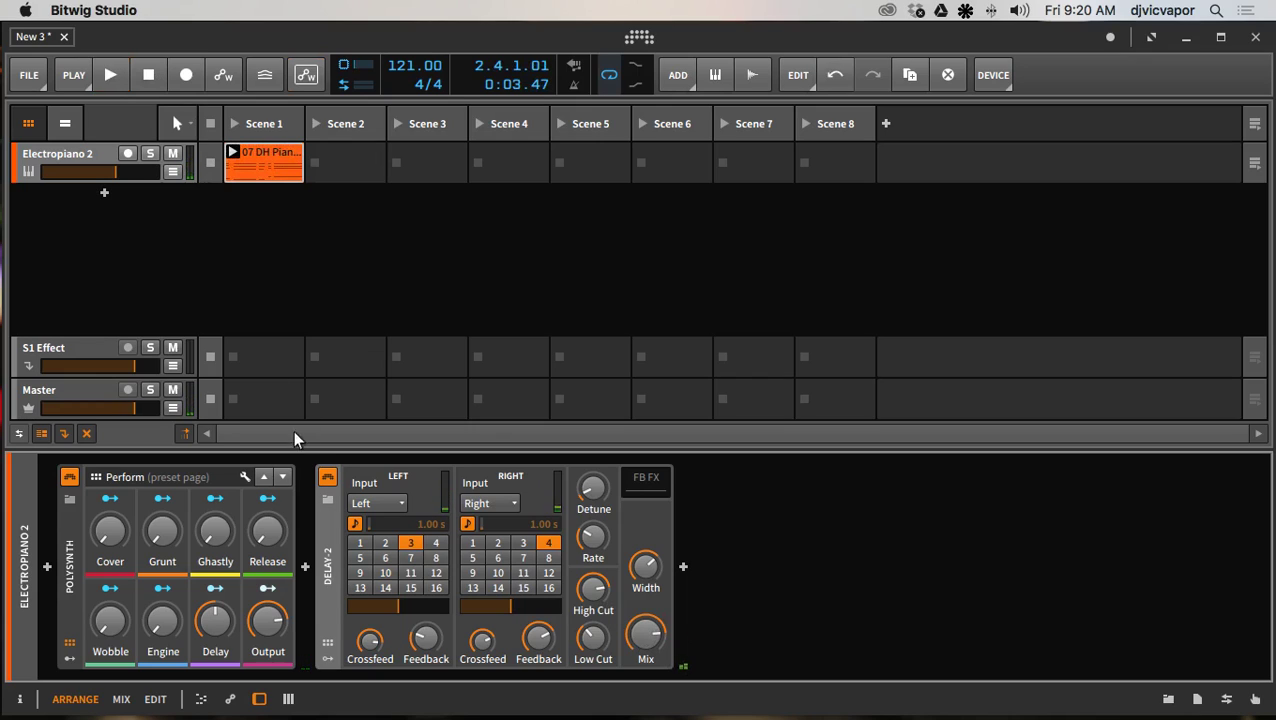
Open the piano loop clip in automation view, enlarge the editor, and play it back.
{"action": "double_click", "coordinate": [254, 150]}
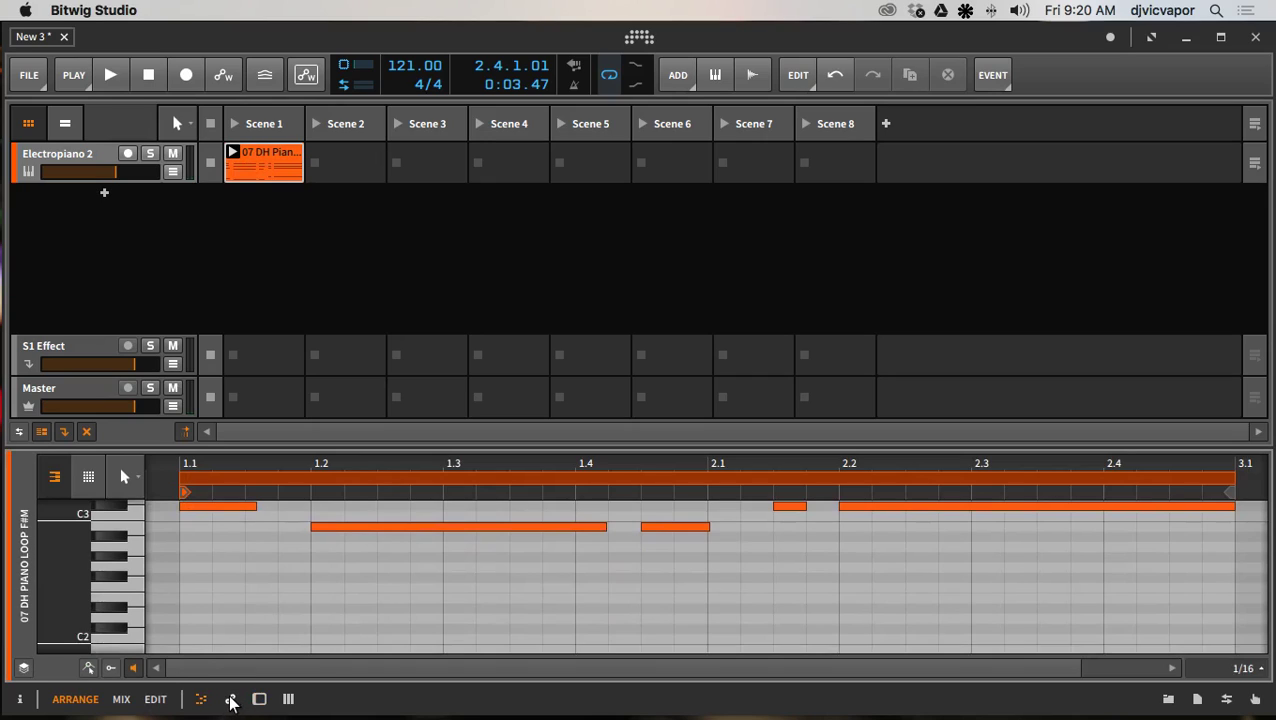
{"action": "left_click", "coordinate": [231, 699]}
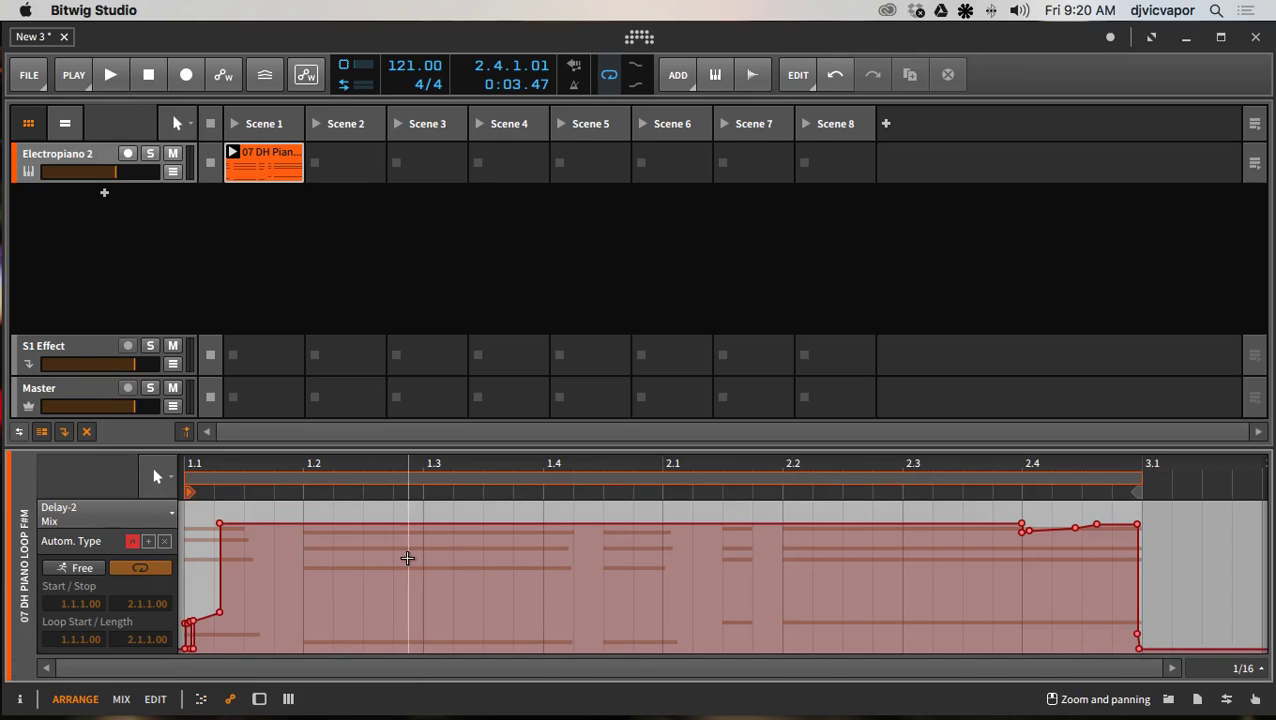
{"action": "left_click_drag", "start_coordinate": [444, 455], "coordinate": [433, 282]}
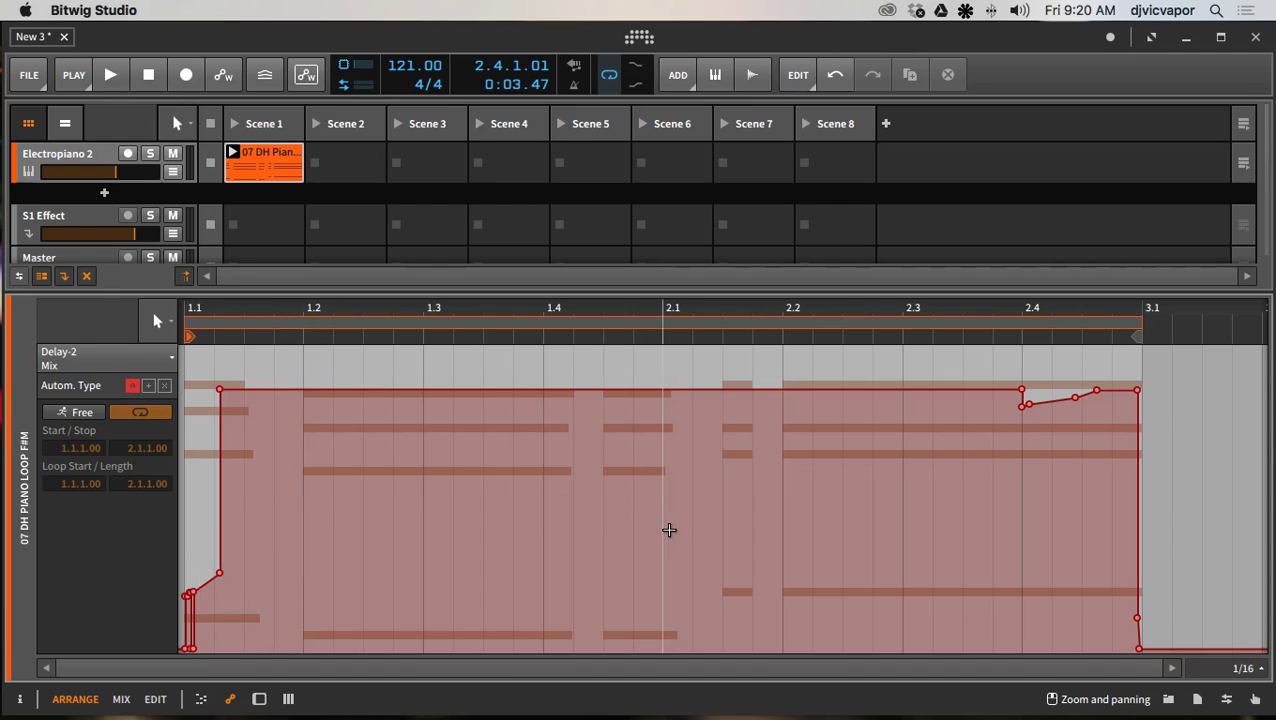
{"action": "key", "text": "space"}
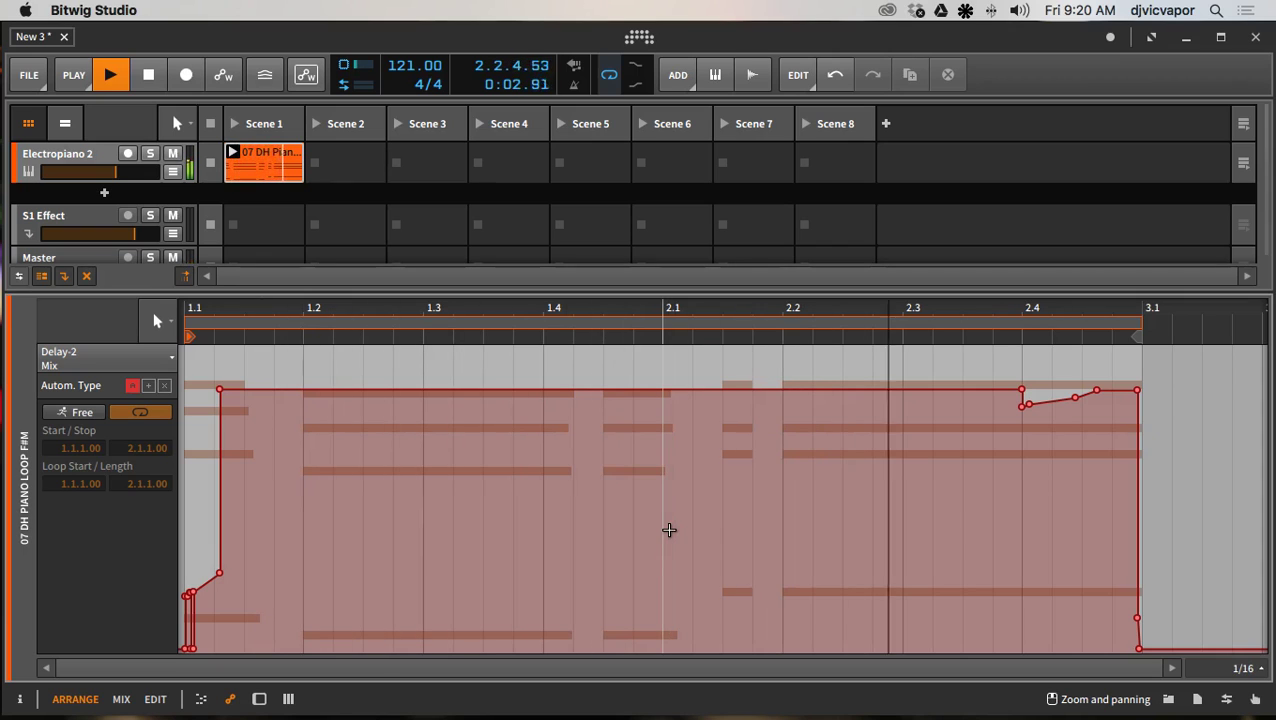
{"action": "key", "text": "space"}
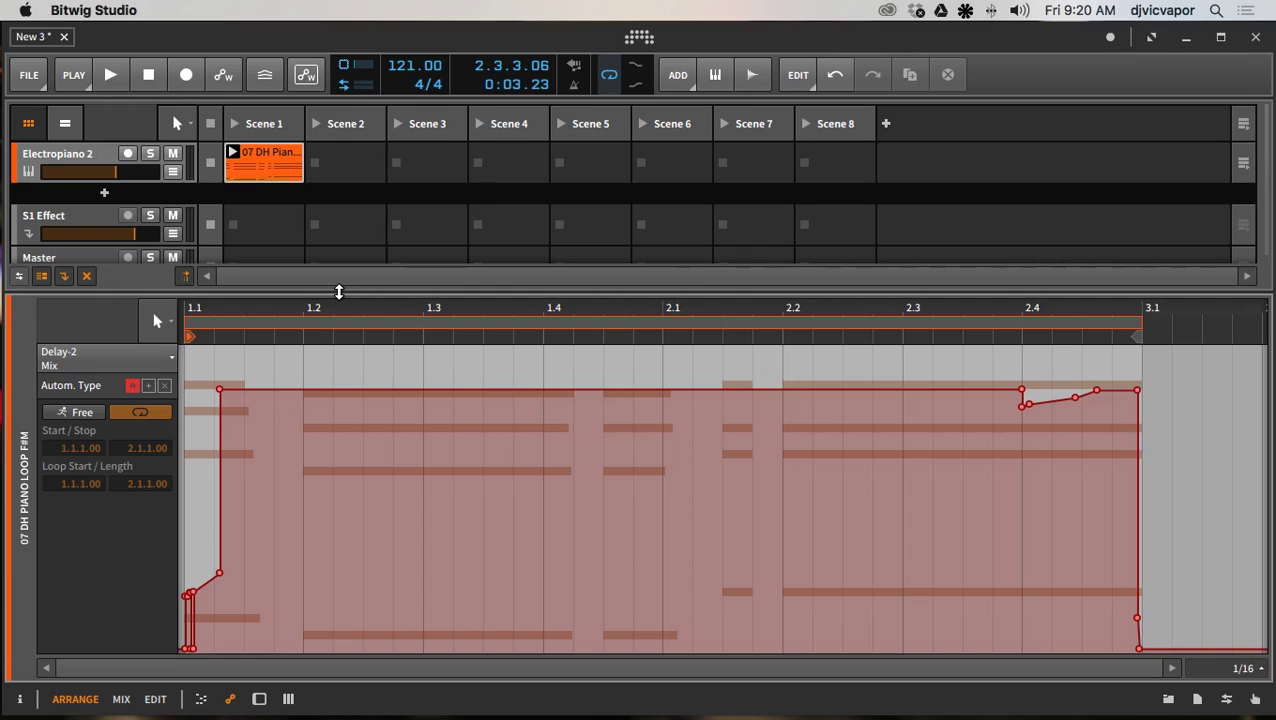
Check the parameter list still shows Delay-2 Mix and shrink the editor back down.
{"action": "left_click_drag", "start_coordinate": [339, 291], "coordinate": [339, 297]}
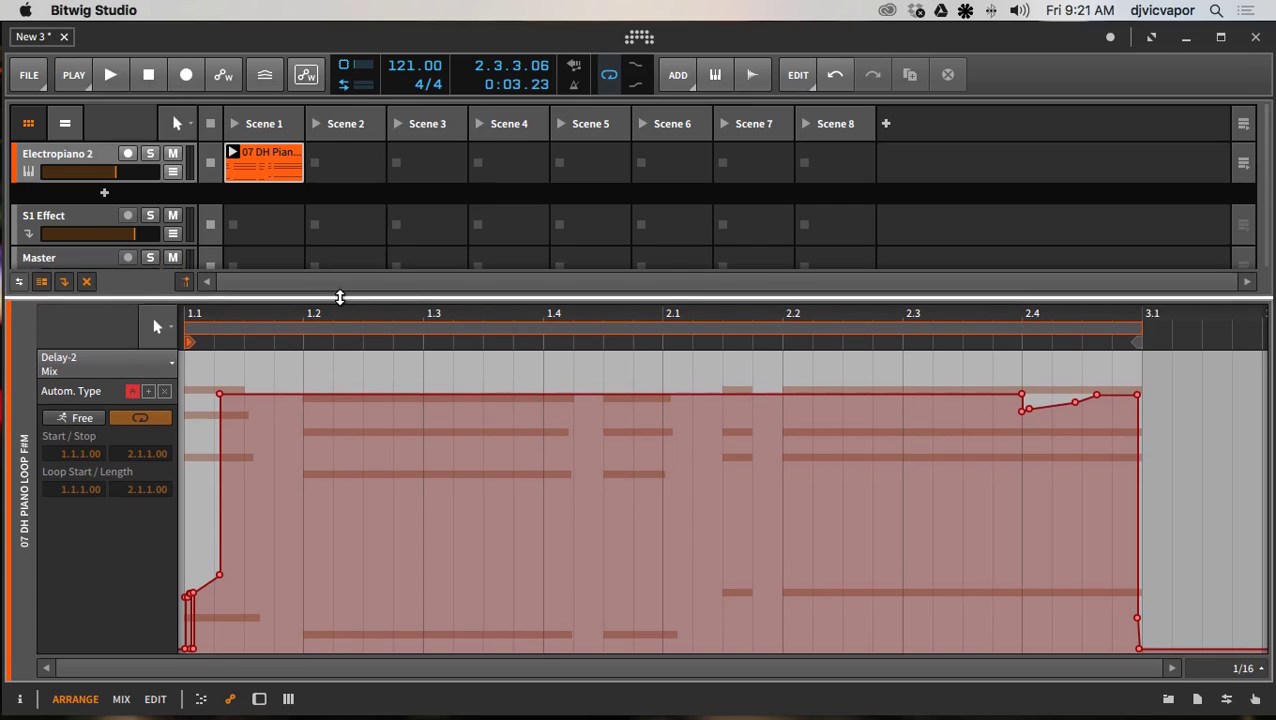
{"action": "left_click", "coordinate": [163, 358]}
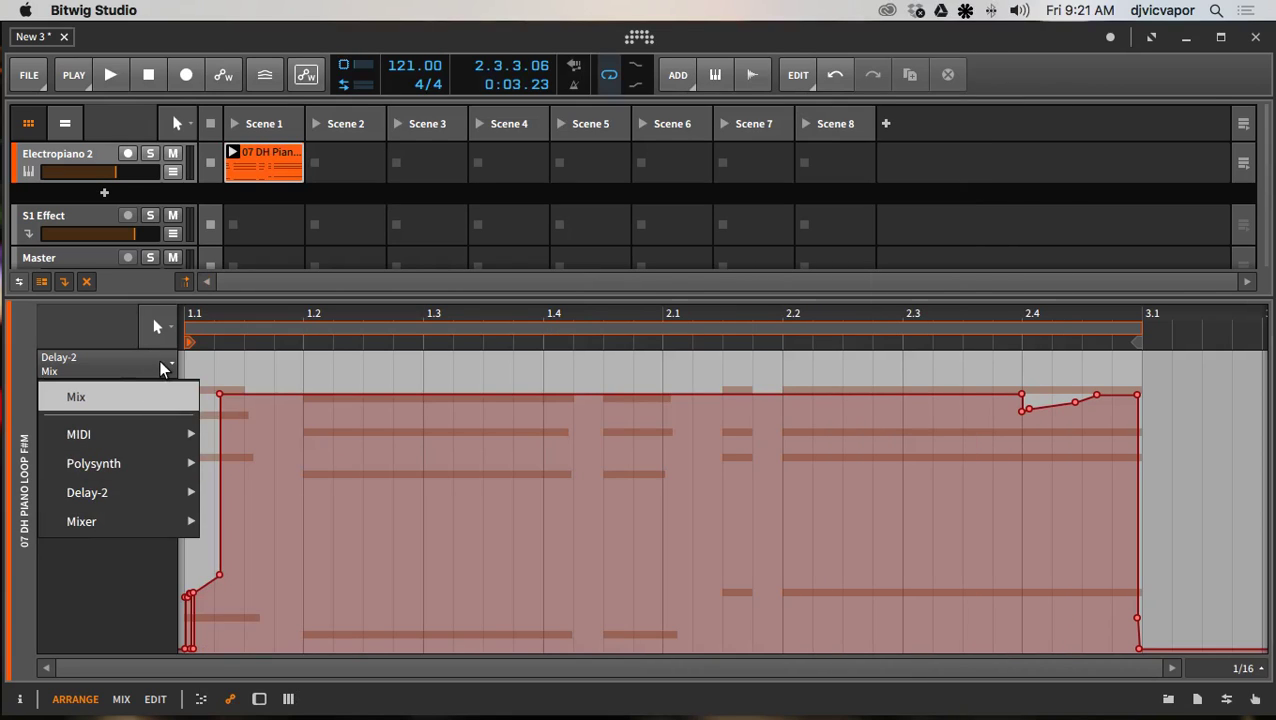
{"action": "left_click", "coordinate": [160, 362]}
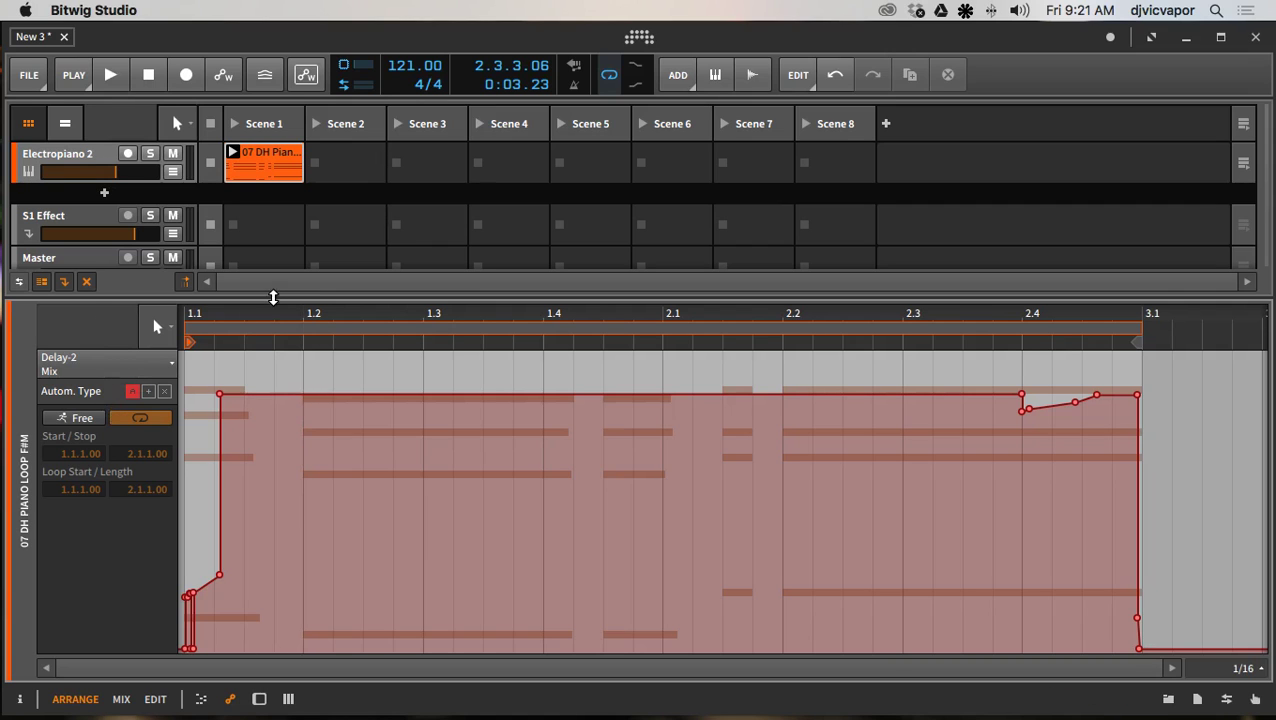
{"action": "left_click_drag", "start_coordinate": [273, 297], "coordinate": [276, 447]}
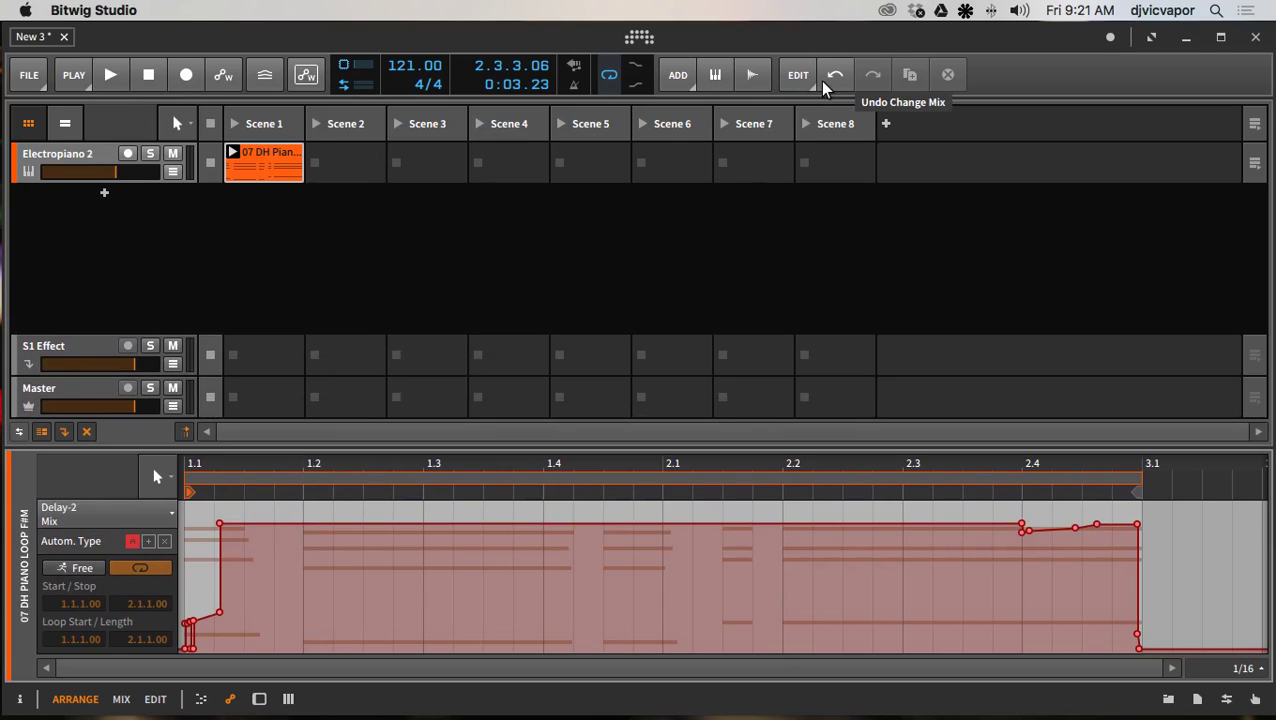
Undo the recorded Mix automation, bypass Delay-2, and return to the automation editor with A.
{"action": "left_click", "coordinate": [826, 84]}
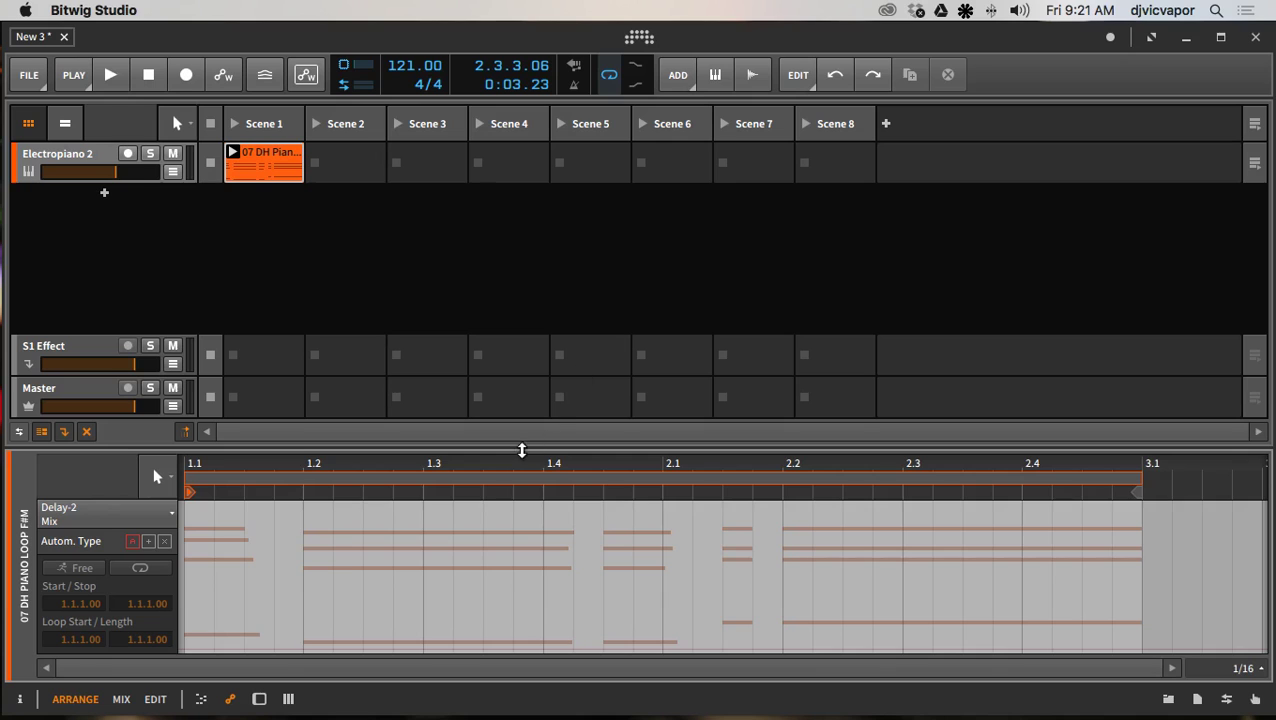
{"action": "left_click_drag", "start_coordinate": [519, 453], "coordinate": [523, 288]}
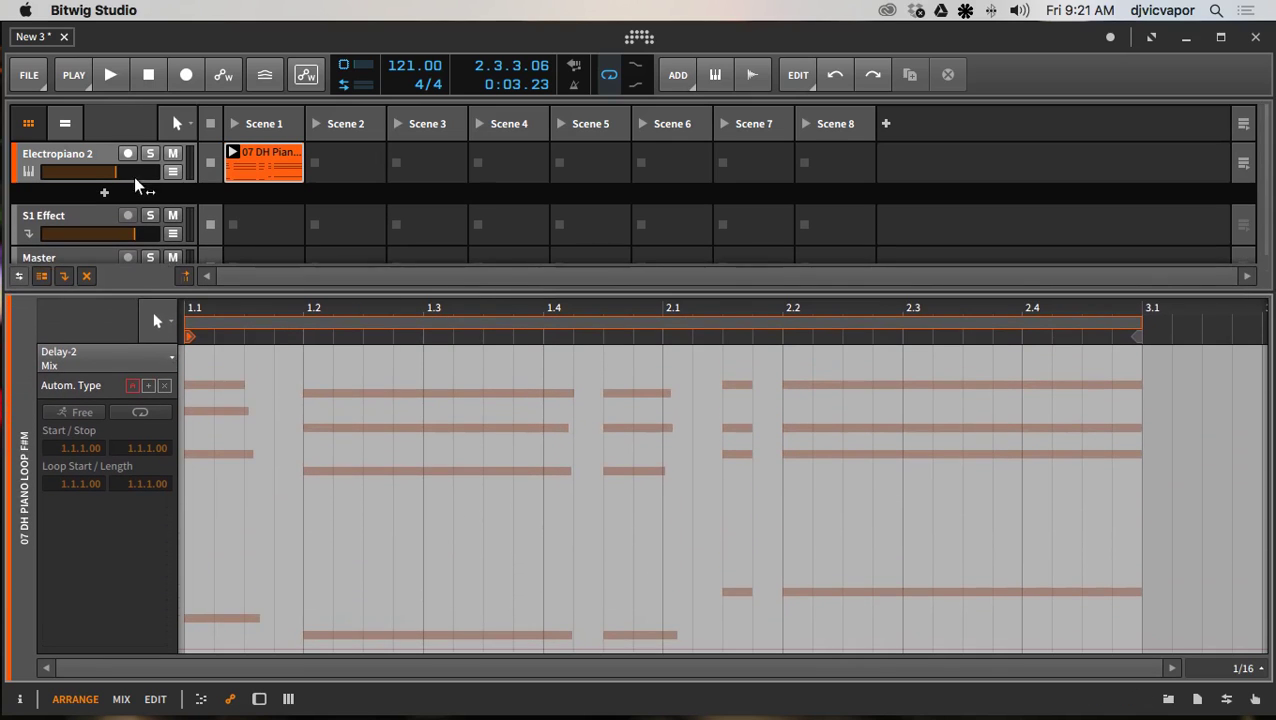
{"action": "double_click", "coordinate": [80, 146]}
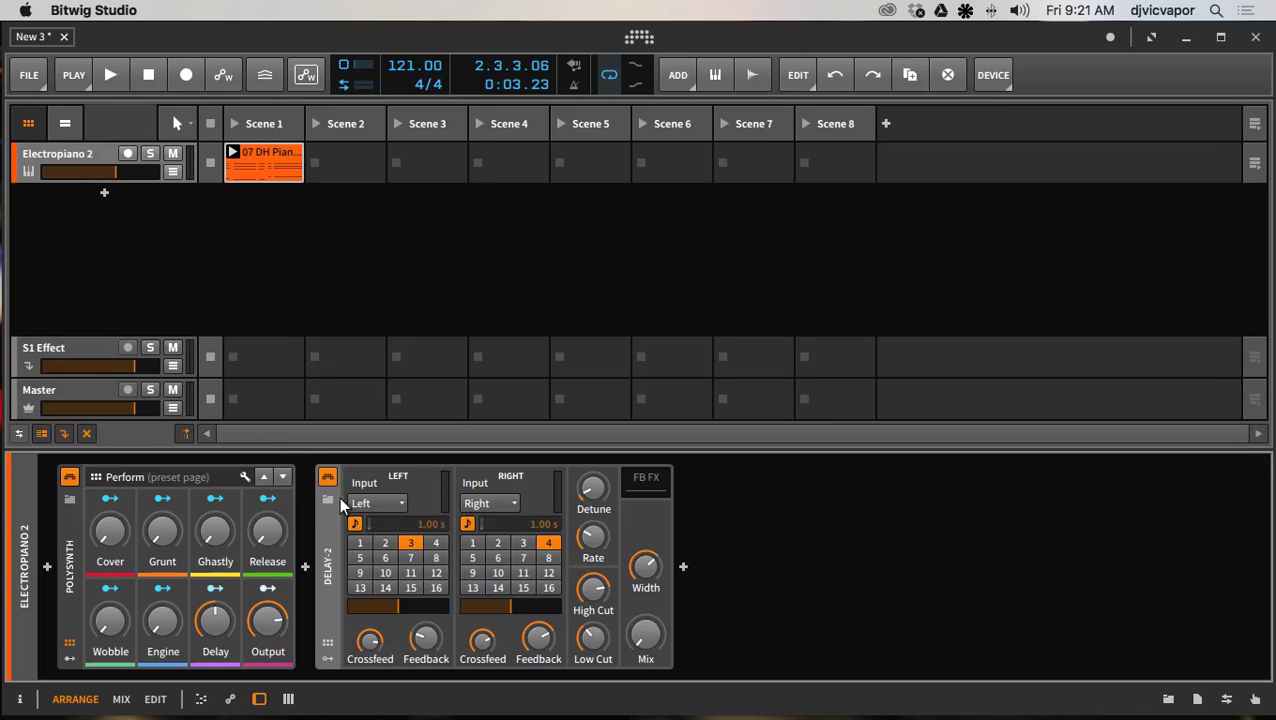
{"action": "left_click", "coordinate": [327, 479]}
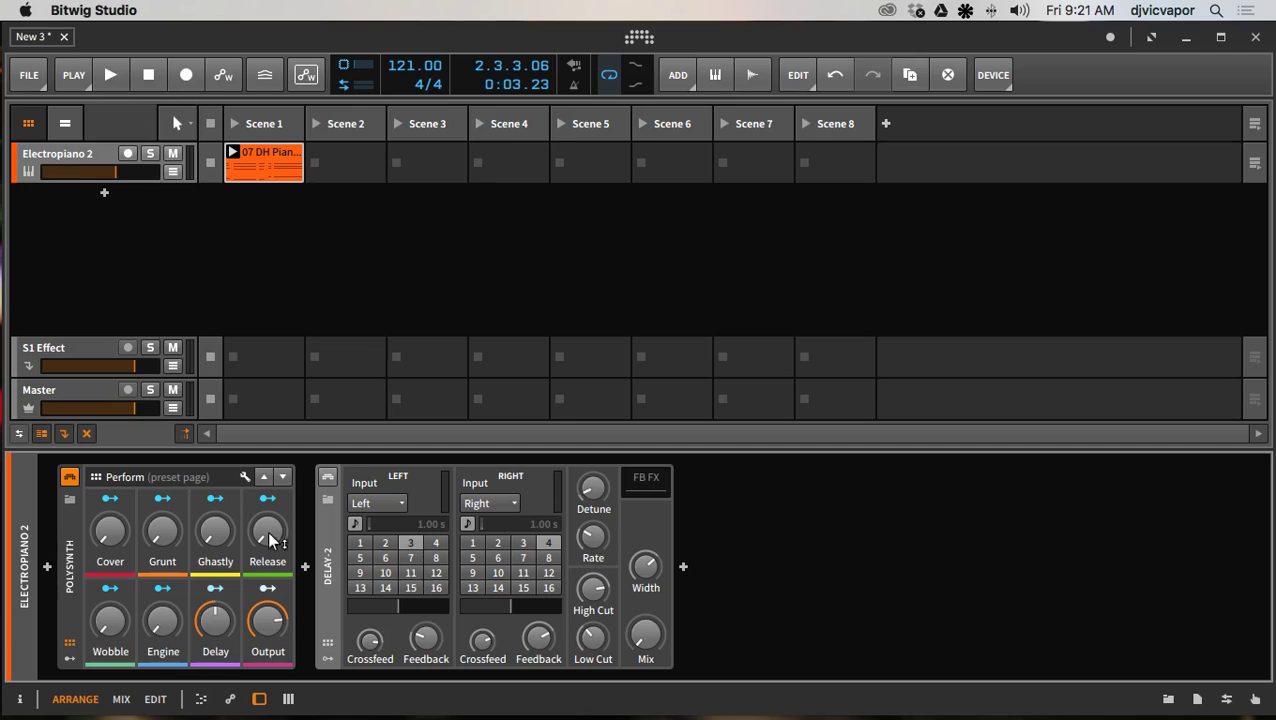
{"action": "key", "text": "a"}
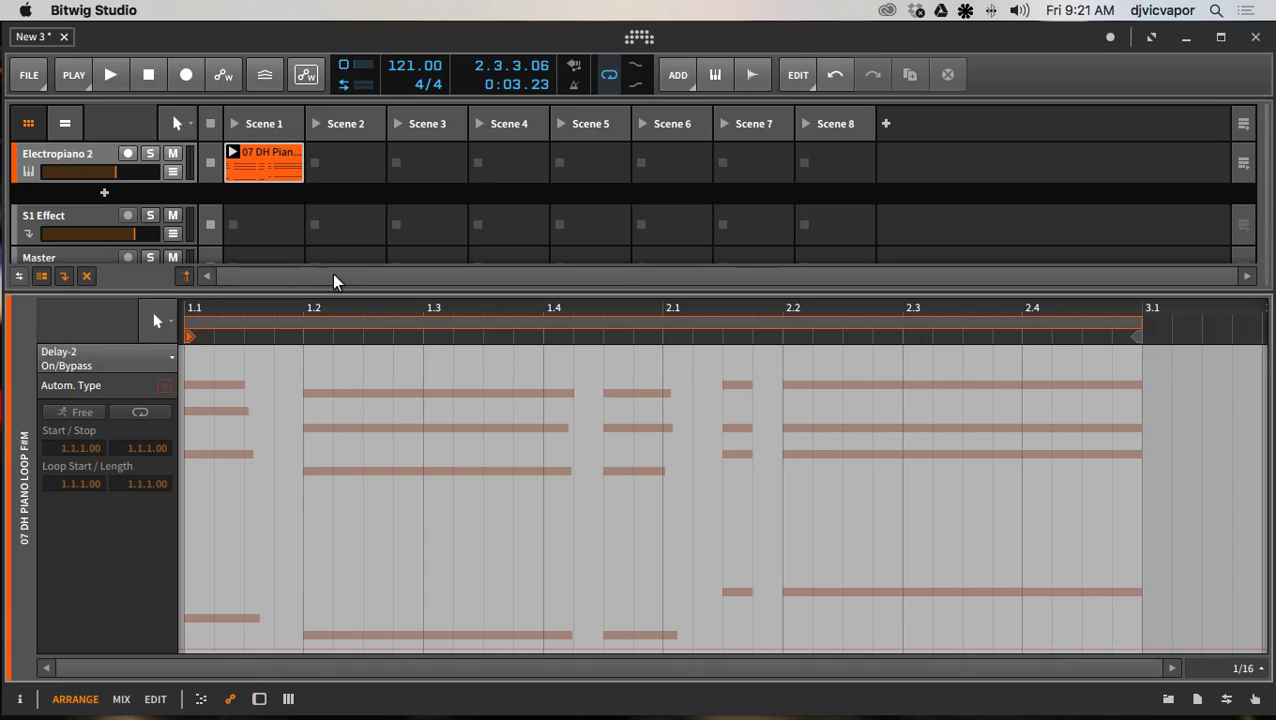
Select the track's Mixer Volume as the automated parameter.
{"action": "left_click", "coordinate": [152, 362]}
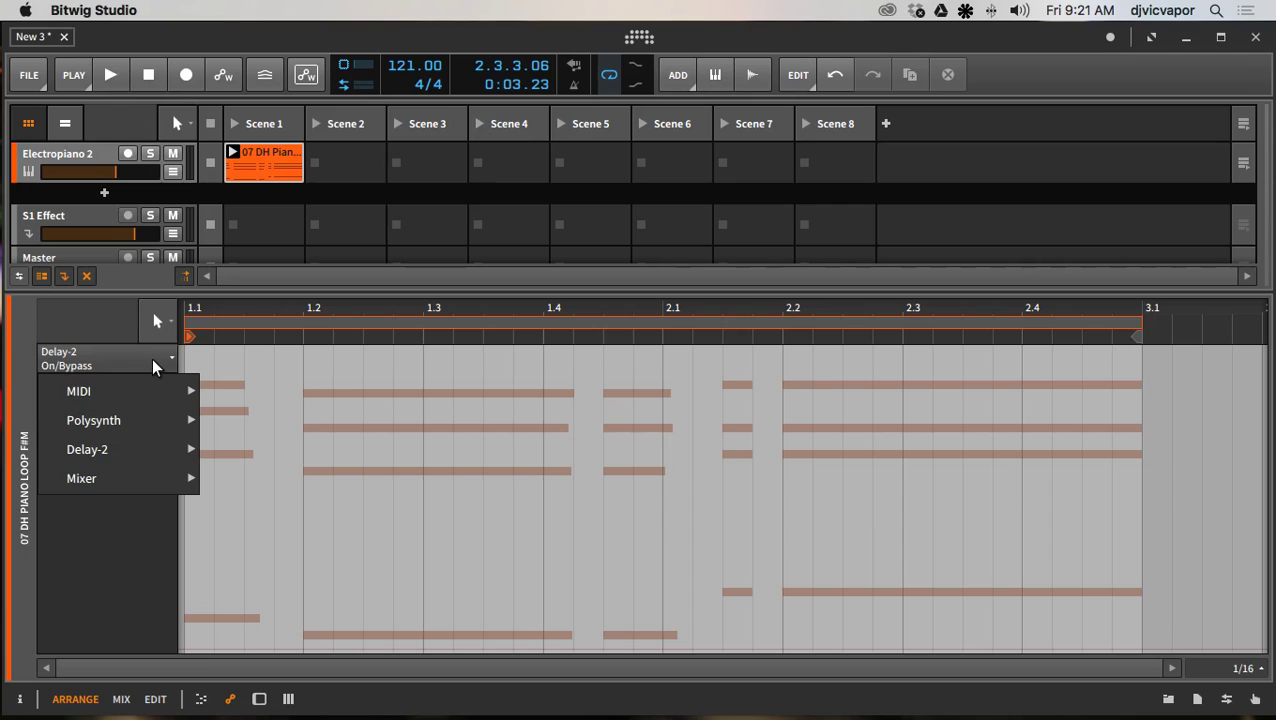
{"action": "mouse_move", "coordinate": [154, 478]}
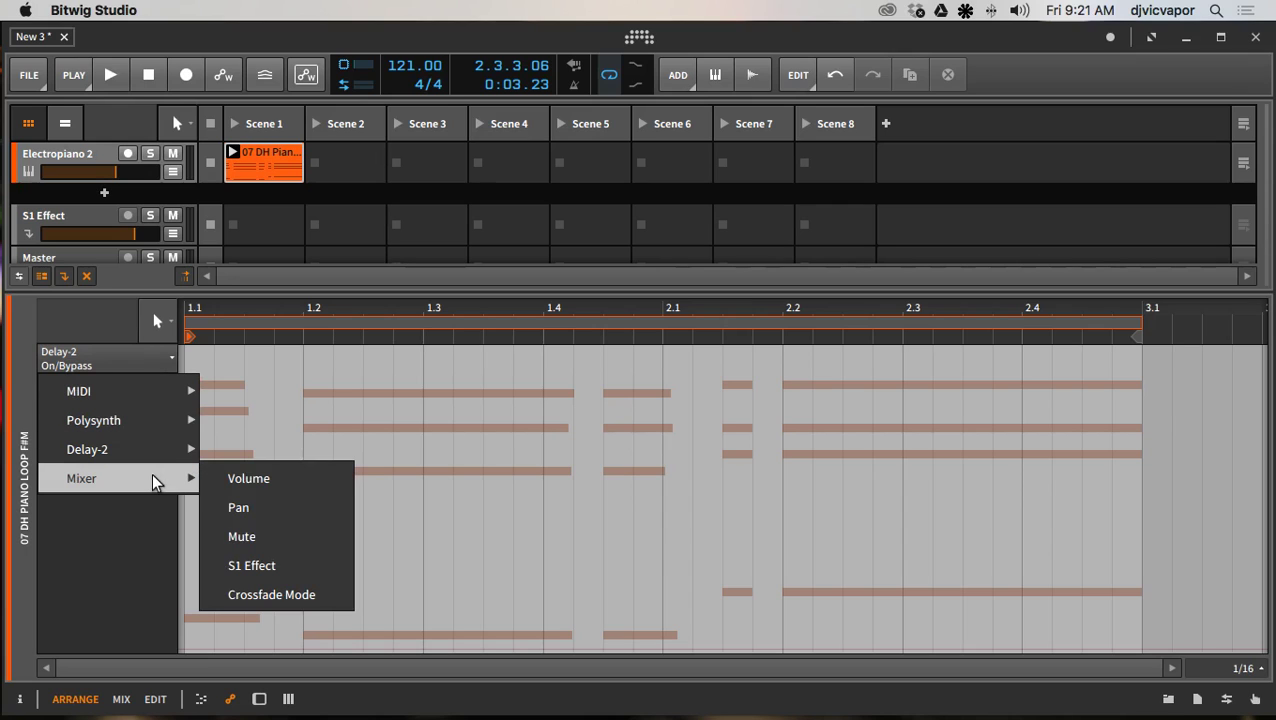
{"action": "left_click", "coordinate": [236, 476]}
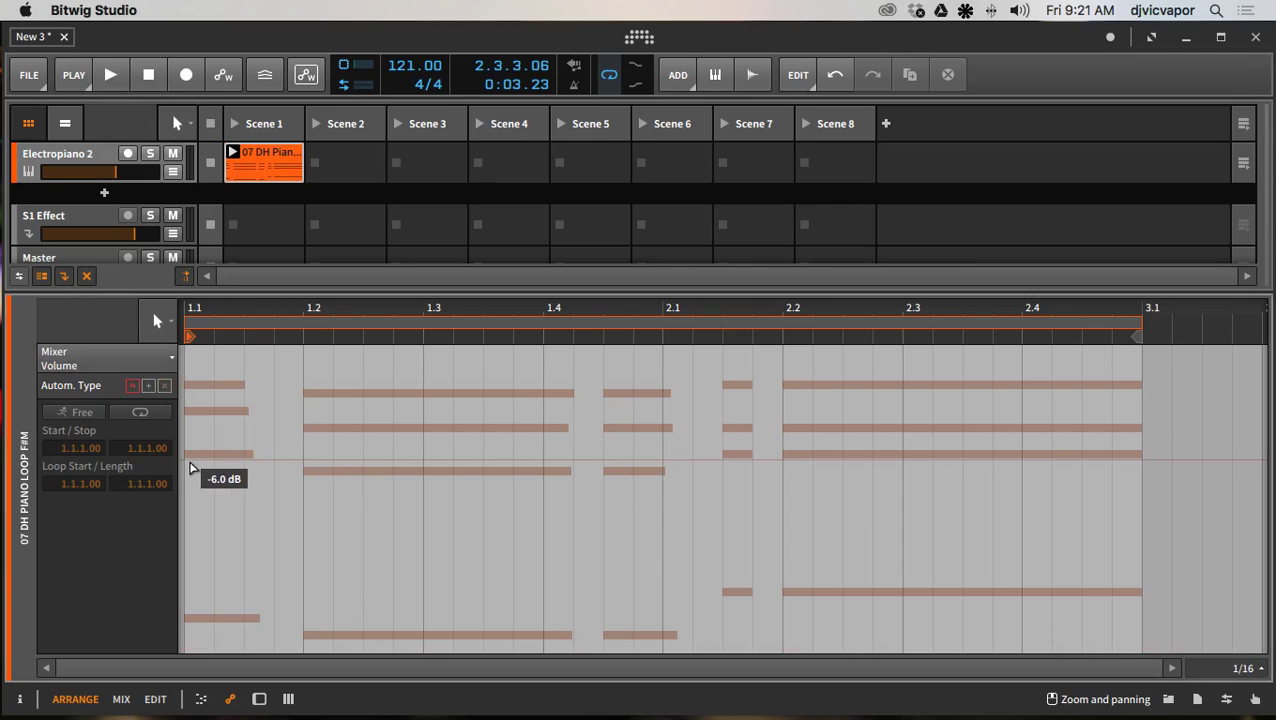
Draw a Volume ramp from about -15.4 dB at 1.1 up to +4.0 dB near 3.1.
{"action": "left_click", "coordinate": [188, 463]}
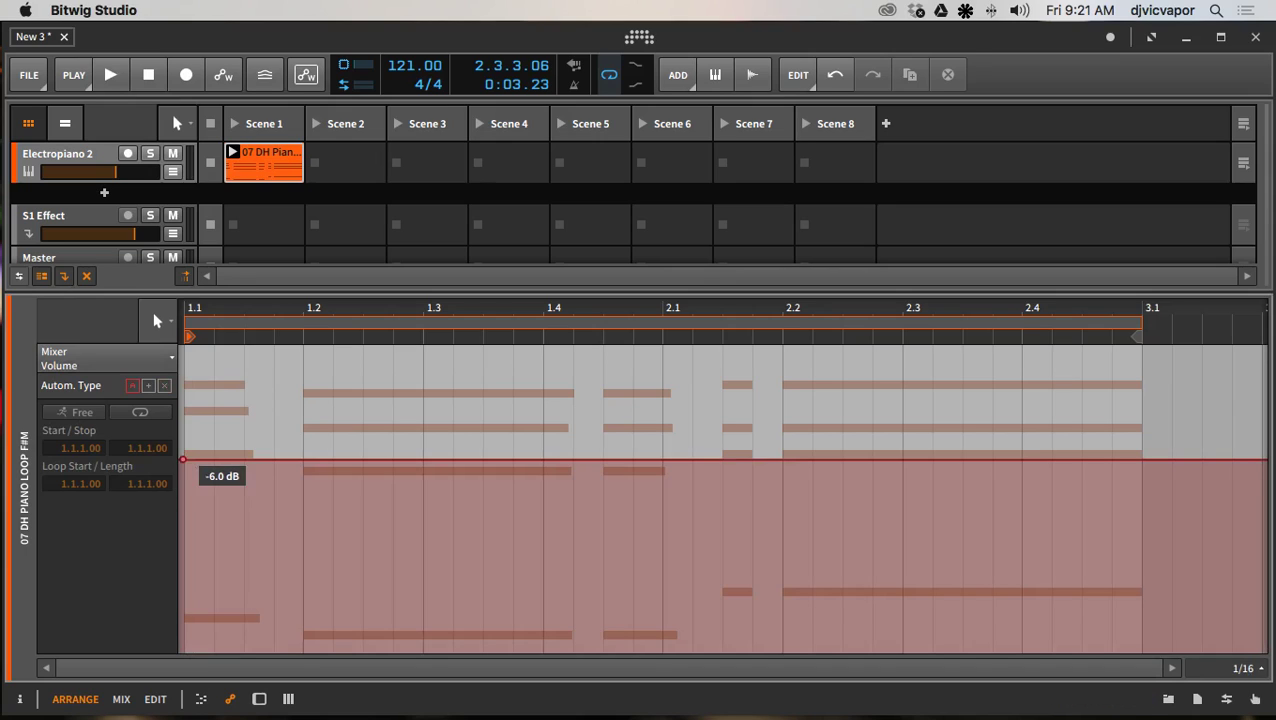
{"action": "left_click", "coordinate": [213, 460]}
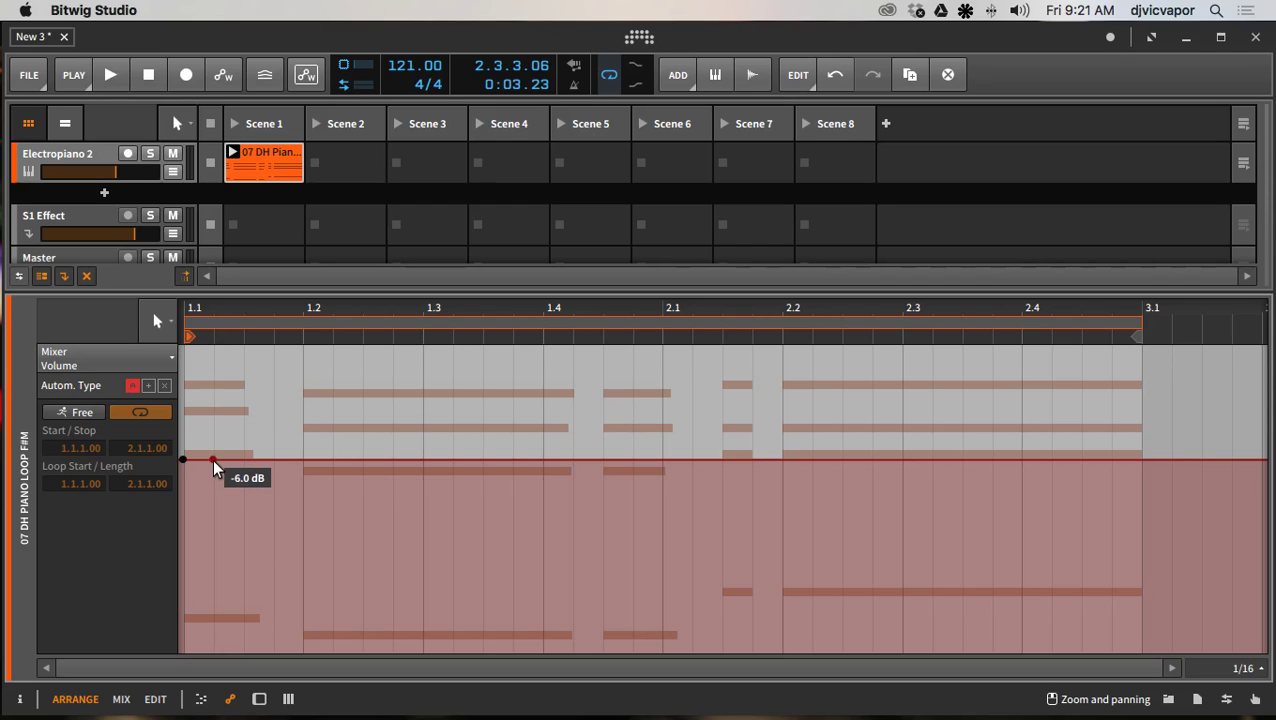
{"action": "left_click_drag", "start_coordinate": [213, 460], "coordinate": [1140, 373]}
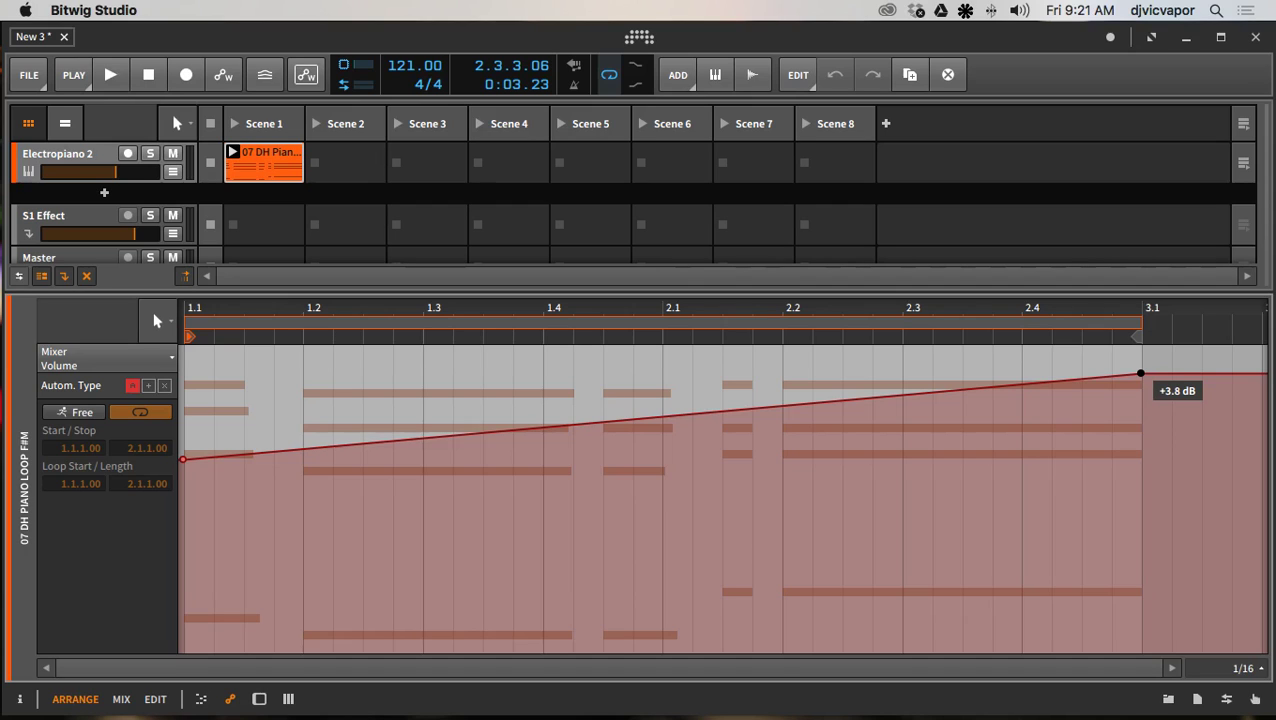
{"action": "mouse_move", "coordinate": [1141, 373]}
{"action": "left_mouse_down"}
{"action": "mouse_move", "coordinate": [1141, 390]}
{"action": "mouse_move", "coordinate": [1141, 370]}
{"action": "left_mouse_up"}
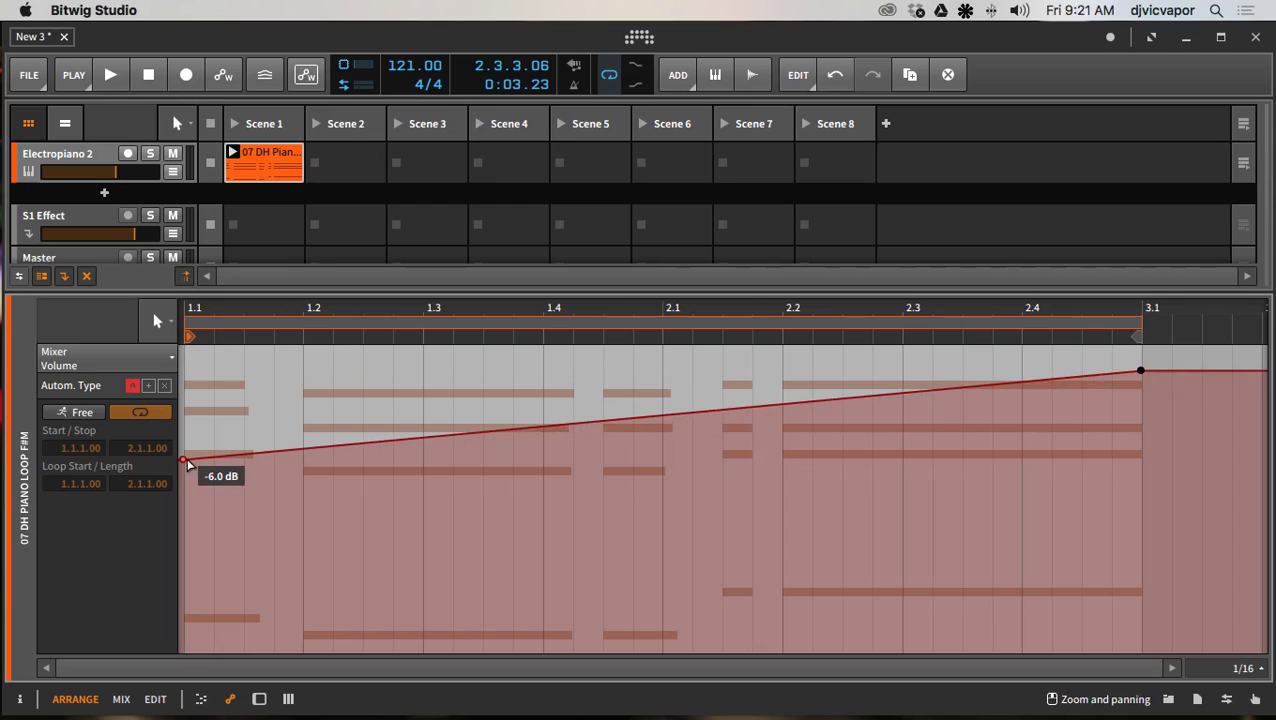
{"action": "left_click_drag", "start_coordinate": [182, 460], "coordinate": [182, 522]}
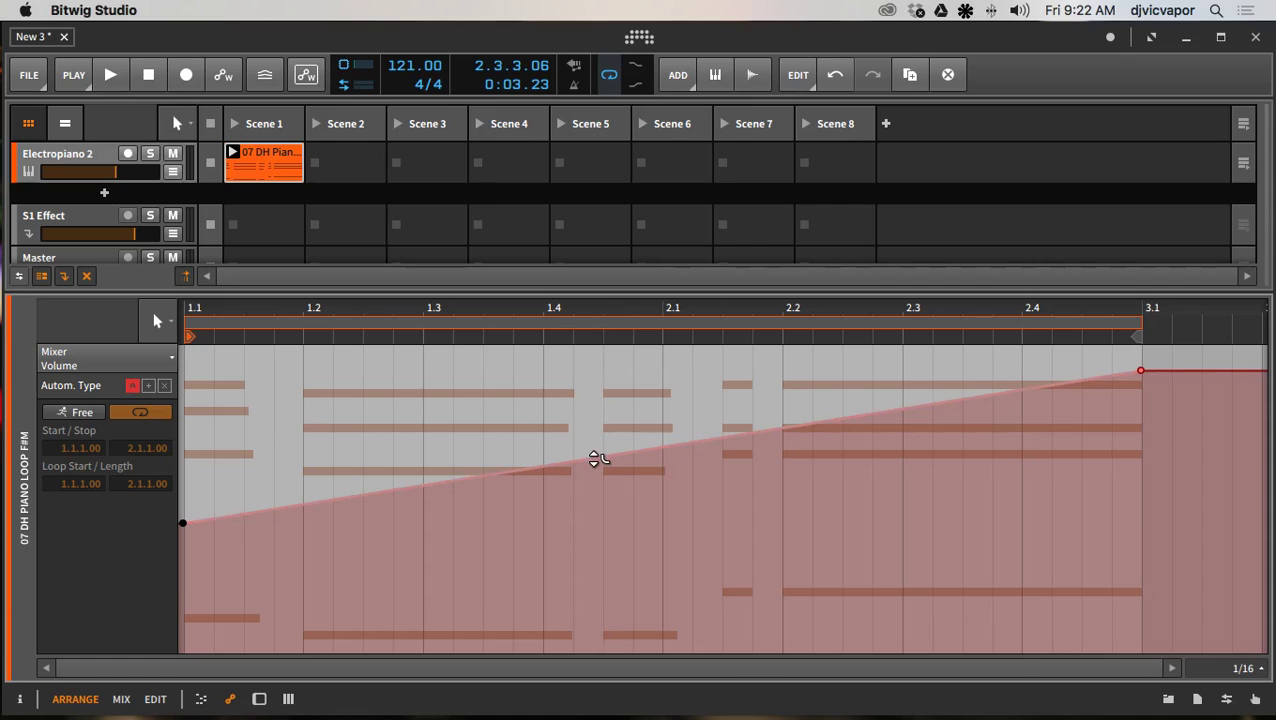
Alt-drag the Volume ramp into a curve that climbs fast then eases toward +4.0 dB.
{"action": "mouse_move", "coordinate": [597, 459]}
{"action": "left_mouse_down"}
{"action": "mouse_move", "coordinate": [597, 518]}
{"action": "mouse_move", "coordinate": [597, 420]}
{"action": "mouse_move", "coordinate": [597, 518]}
{"action": "mouse_move", "coordinate": [597, 435]}
{"action": "left_mouse_up"}
{"action": "left_click_drag", "start_coordinate": [533, 407], "coordinate": [533, 407]}
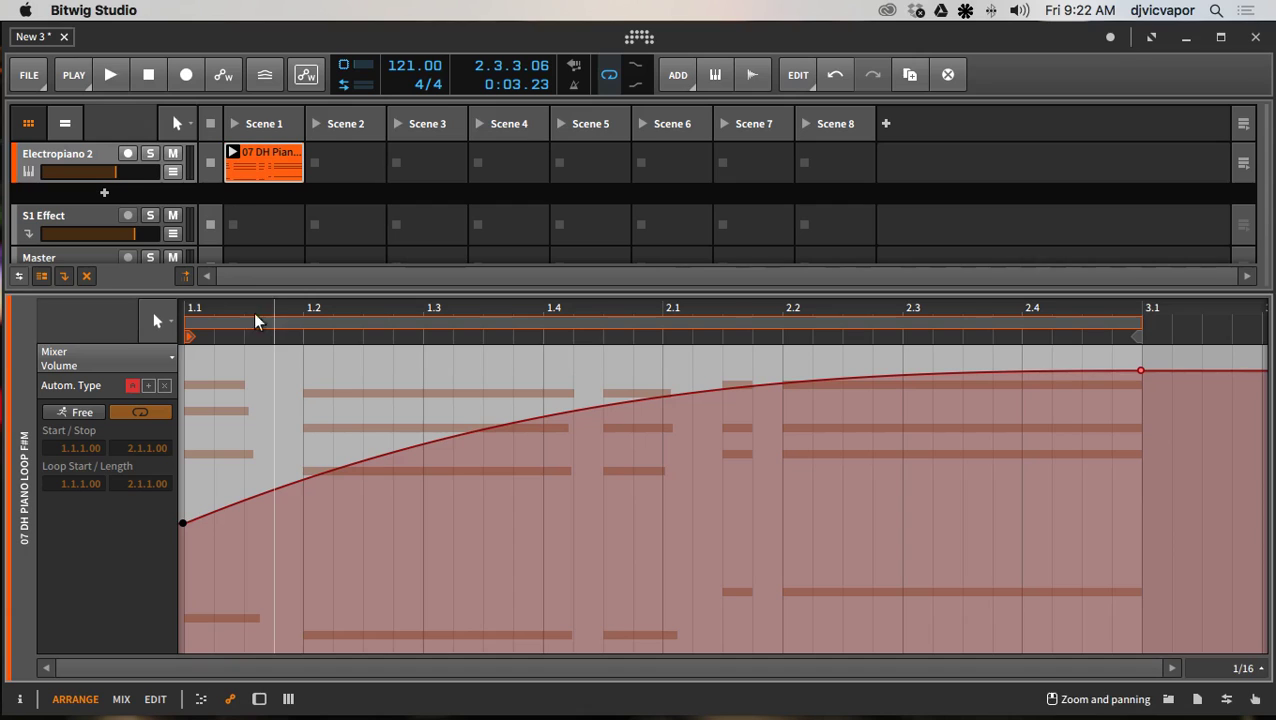
Switch to the Pen Tool and delete the ramp's first and last Volume points.
{"action": "left_click", "coordinate": [186, 126]}
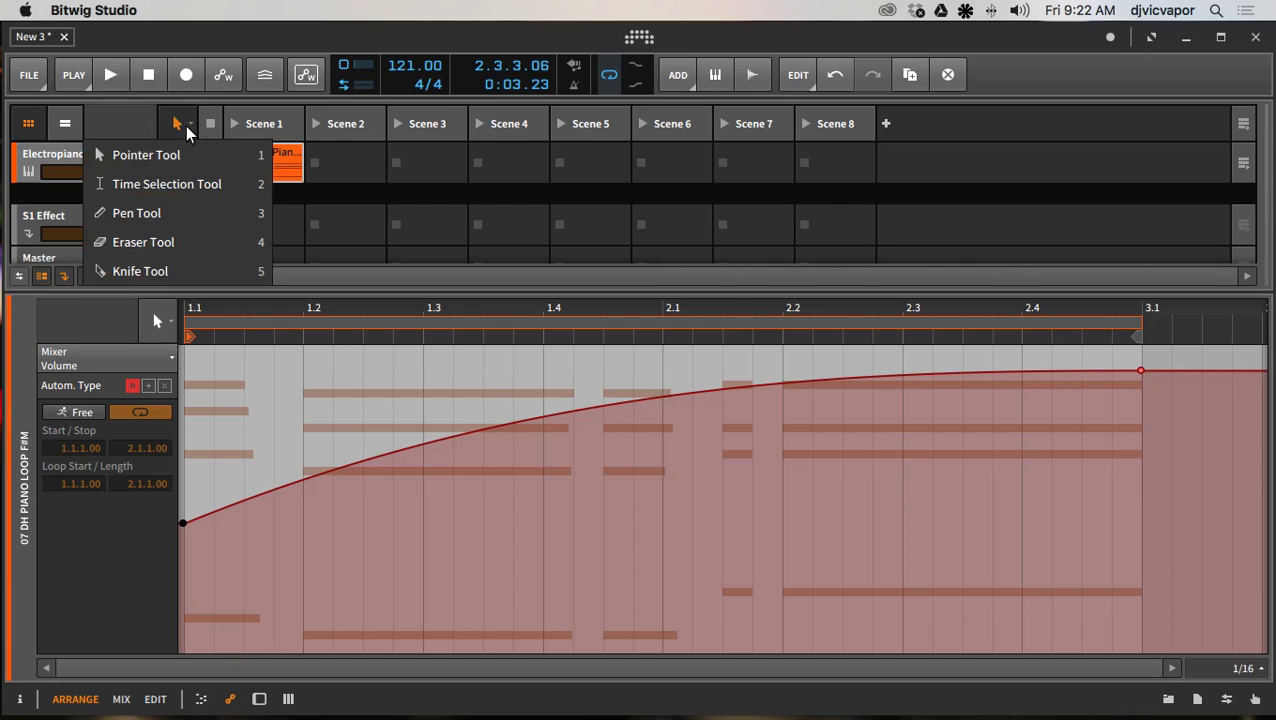
{"action": "left_click", "coordinate": [174, 213]}
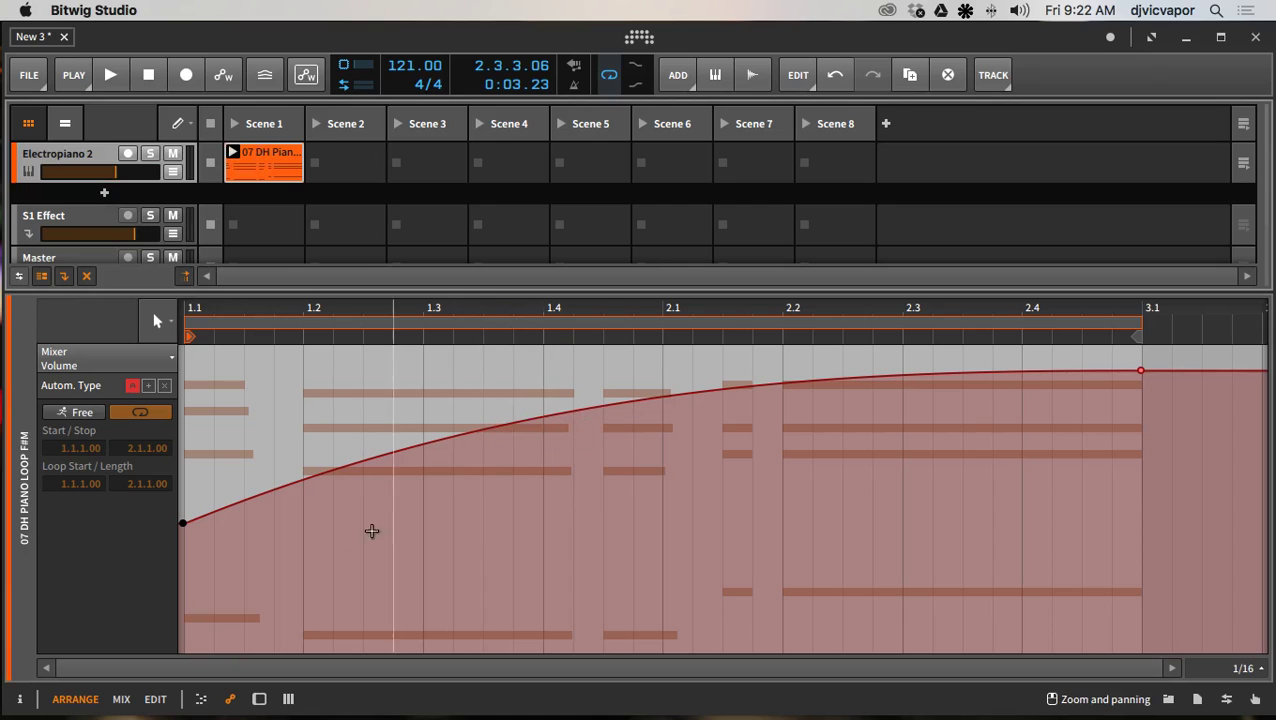
{"action": "left_click_drag", "start_coordinate": [310, 530], "coordinate": [382, 414]}
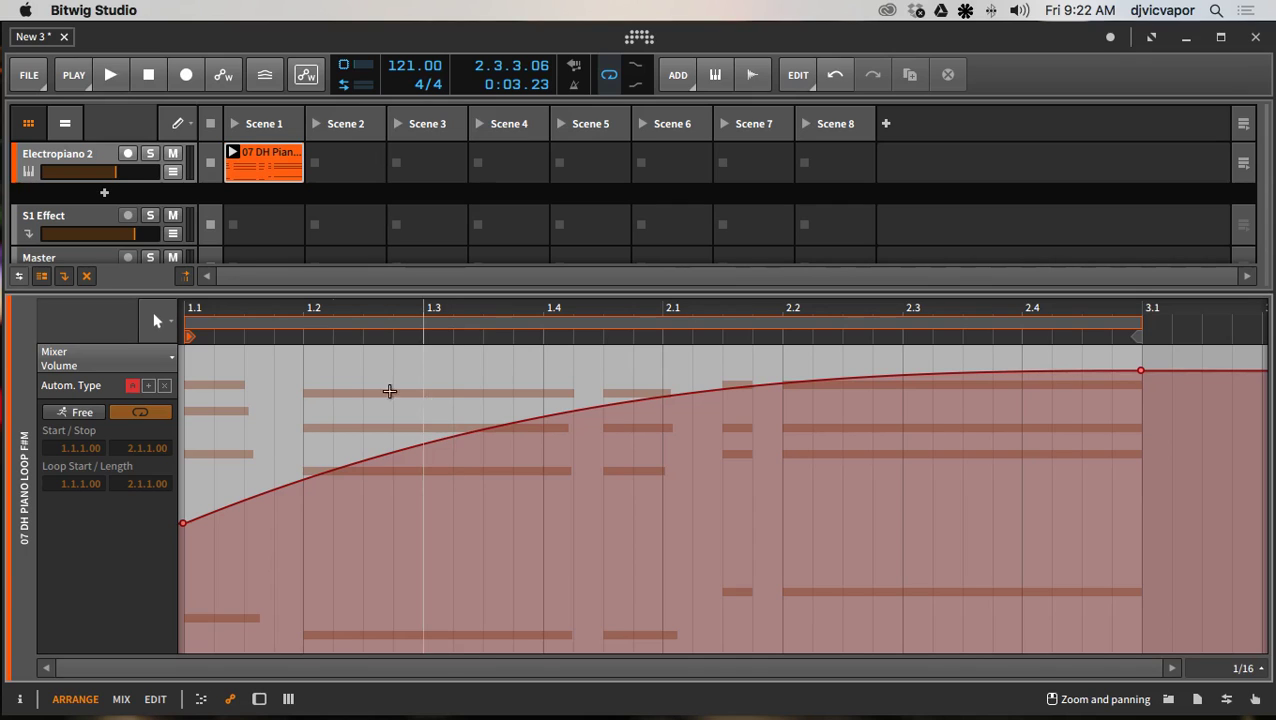
{"action": "left_click", "coordinate": [188, 124]}
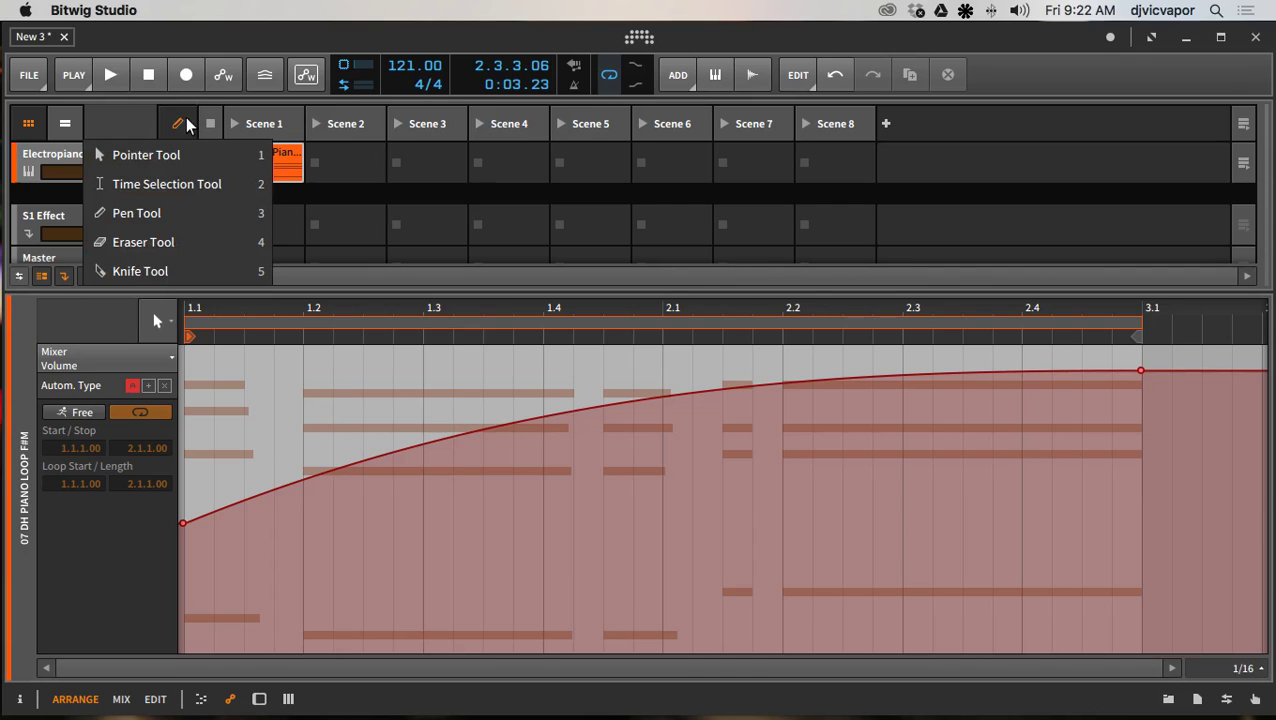
{"action": "left_click", "coordinate": [167, 213]}
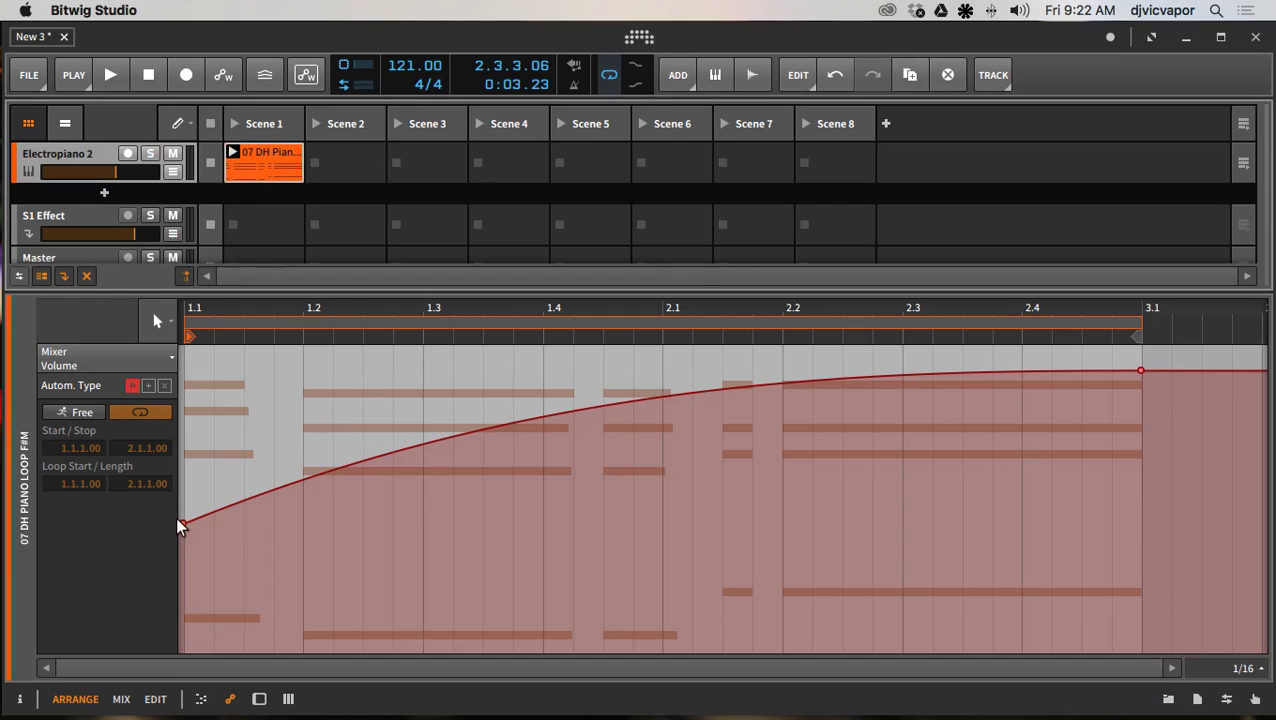
{"action": "mouse_move", "coordinate": [182, 525]}
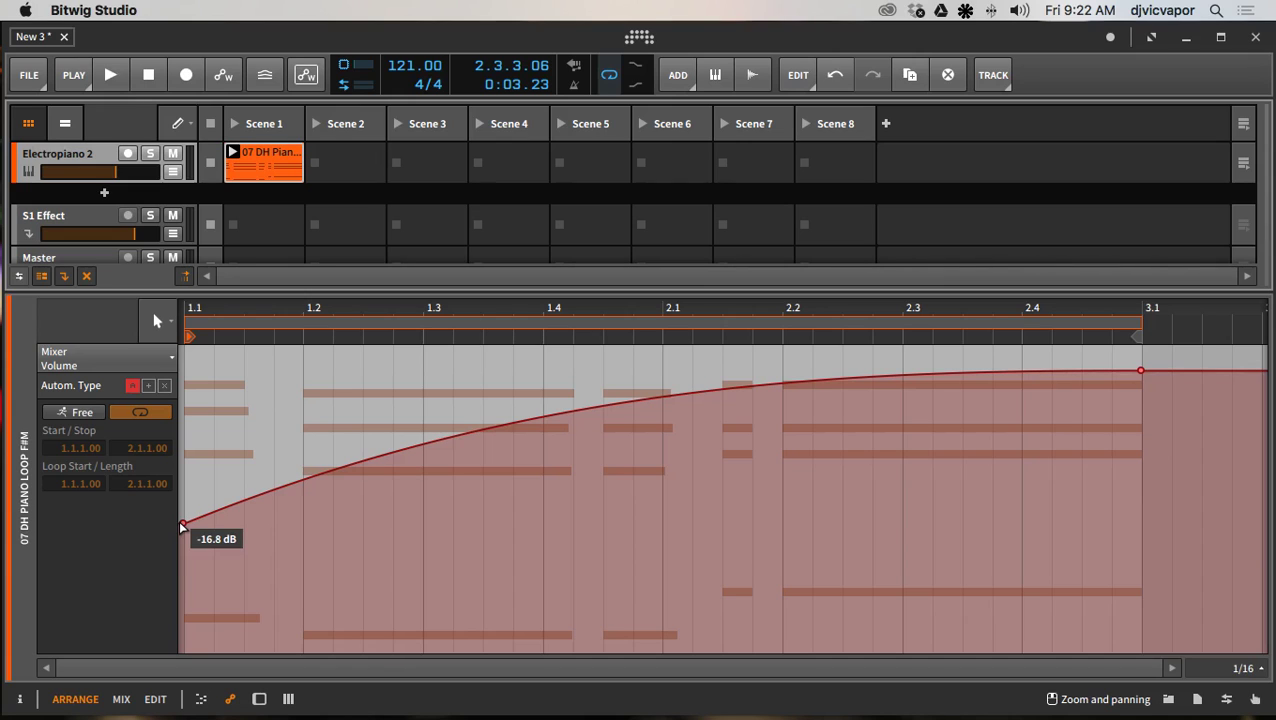
{"action": "double_click", "coordinate": [182, 525]}
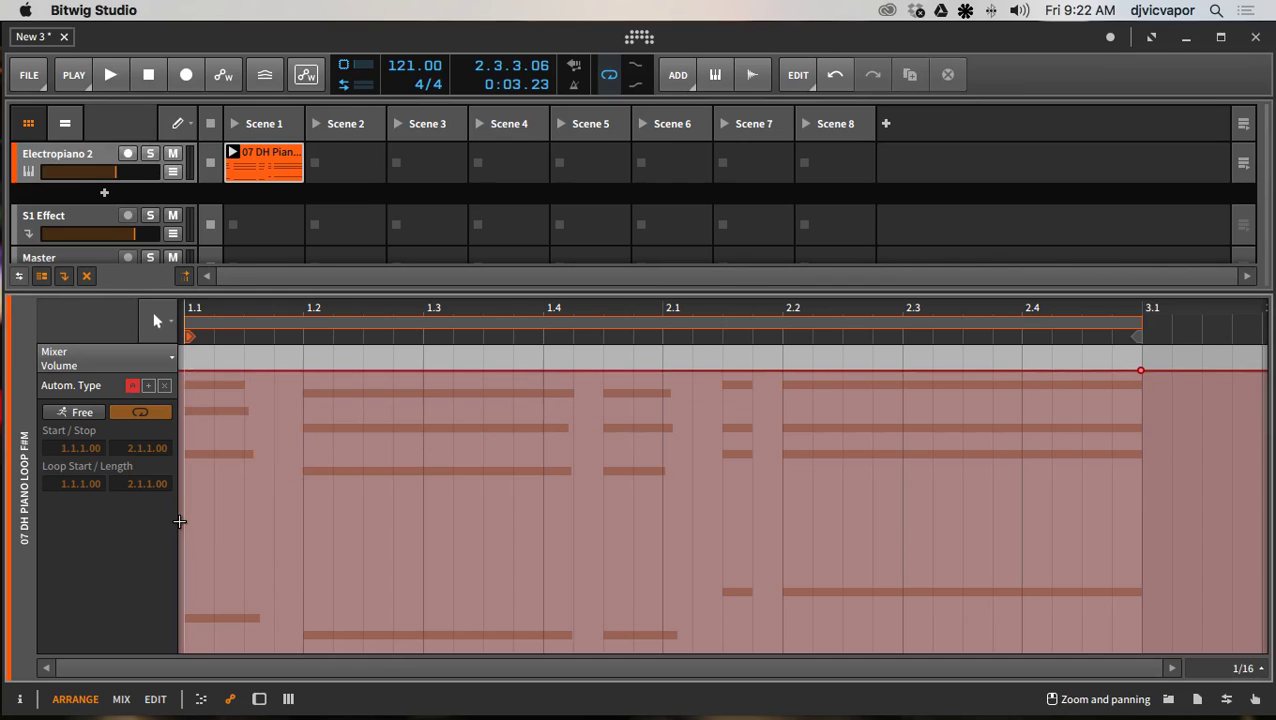
{"action": "double_click", "coordinate": [1145, 374]}
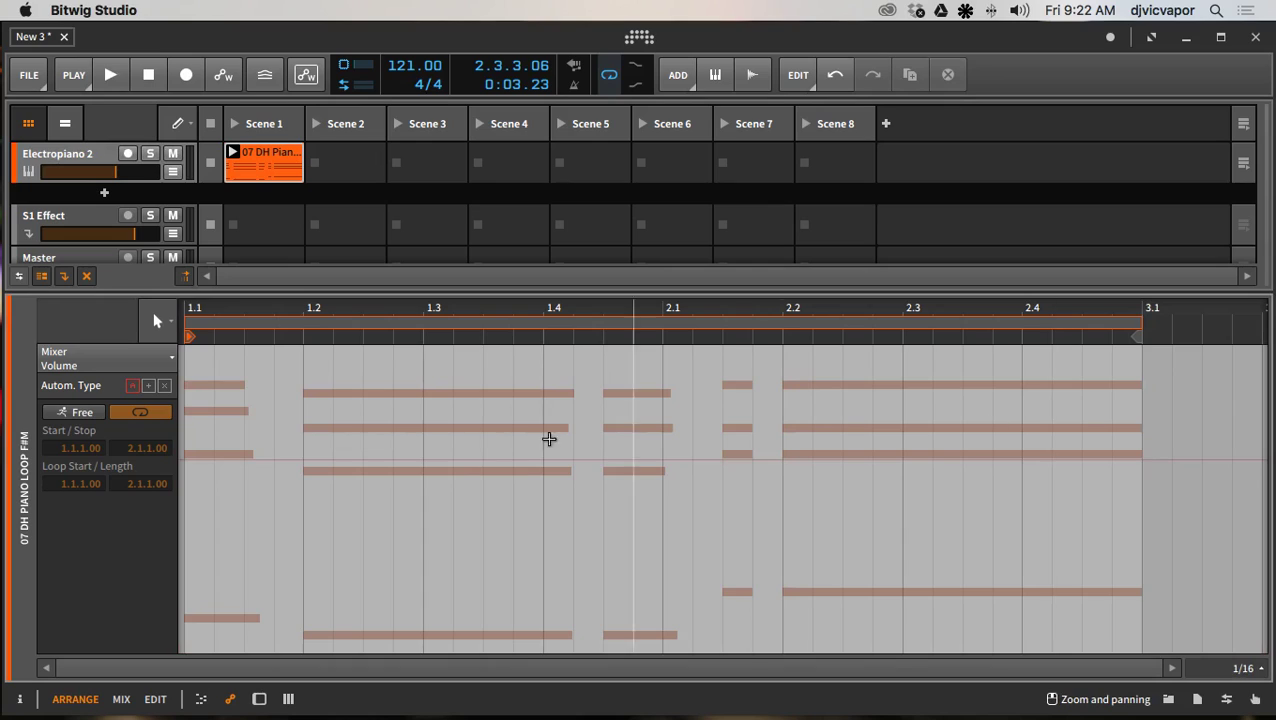
{"action": "left_click_drag", "start_coordinate": [370, 501], "coordinate": [384, 454]}
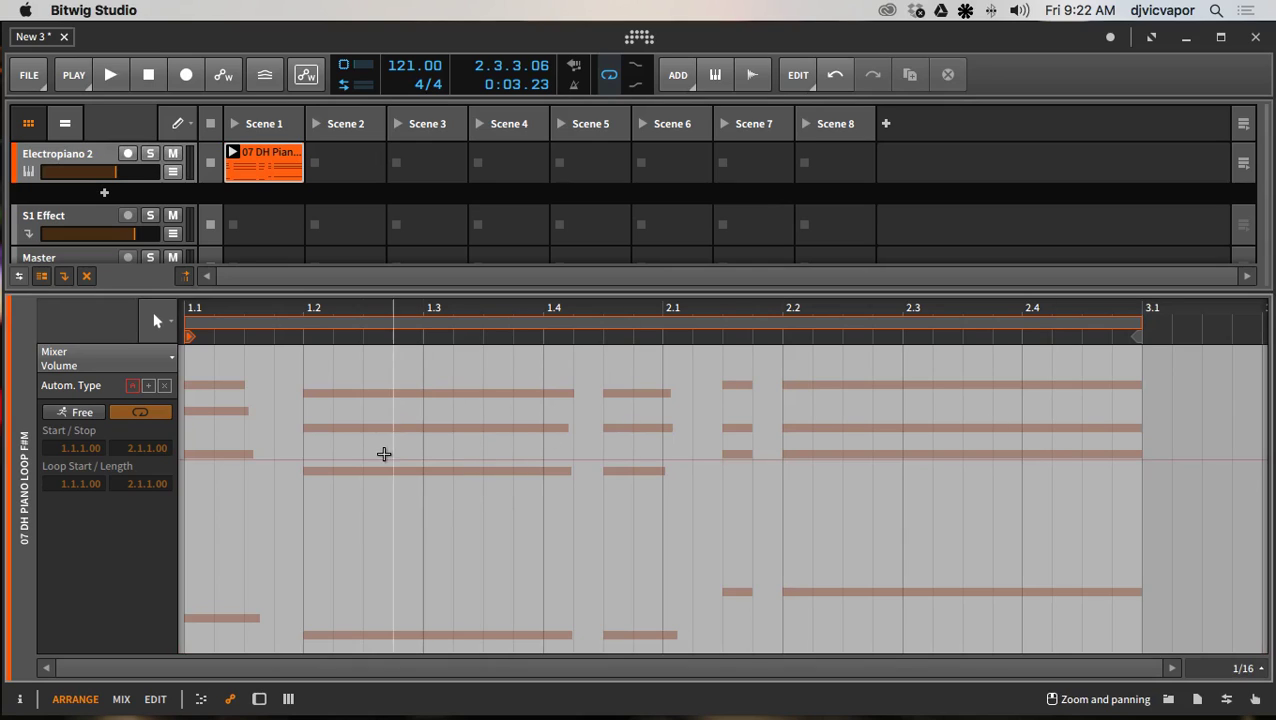
Scribble a wavy Volume curve from 1.2 to 3.1, peaking near 1.3, 2.1 and 2.3.
{"action": "key", "text": "2"}
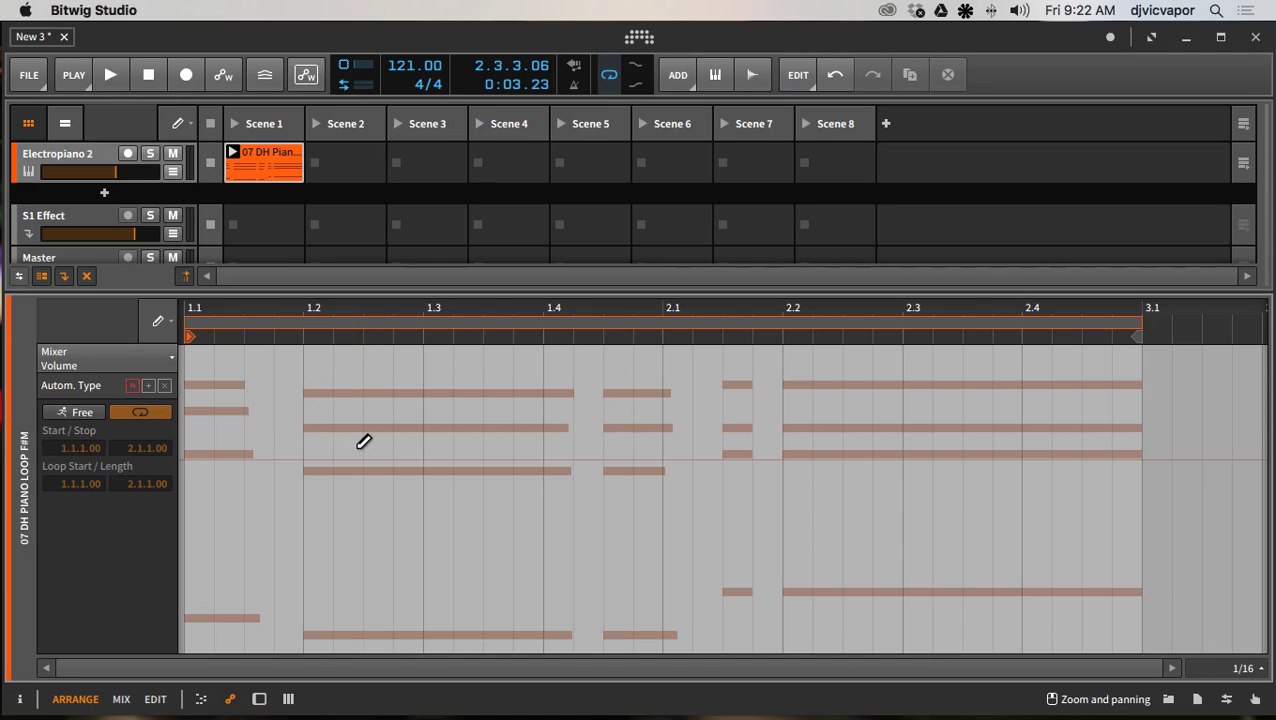
{"action": "mouse_move", "coordinate": [356, 456]}
{"action": "left_mouse_down"}
{"action": "mouse_move", "coordinate": [428, 406]}
{"action": "mouse_move", "coordinate": [475, 458]}
{"action": "mouse_move", "coordinate": [567, 474]}
{"action": "mouse_move", "coordinate": [642, 416]}
{"action": "mouse_move", "coordinate": [685, 406]}
{"action": "mouse_move", "coordinate": [737, 449]}
{"action": "mouse_move", "coordinate": [818, 474]}
{"action": "mouse_move", "coordinate": [914, 412]}
{"action": "mouse_move", "coordinate": [947, 420]}
{"action": "mouse_move", "coordinate": [1013, 475]}
{"action": "mouse_move", "coordinate": [1064, 428]}
{"action": "mouse_move", "coordinate": [1111, 451]}
{"action": "mouse_move", "coordinate": [1163, 407]}
{"action": "left_mouse_up"}
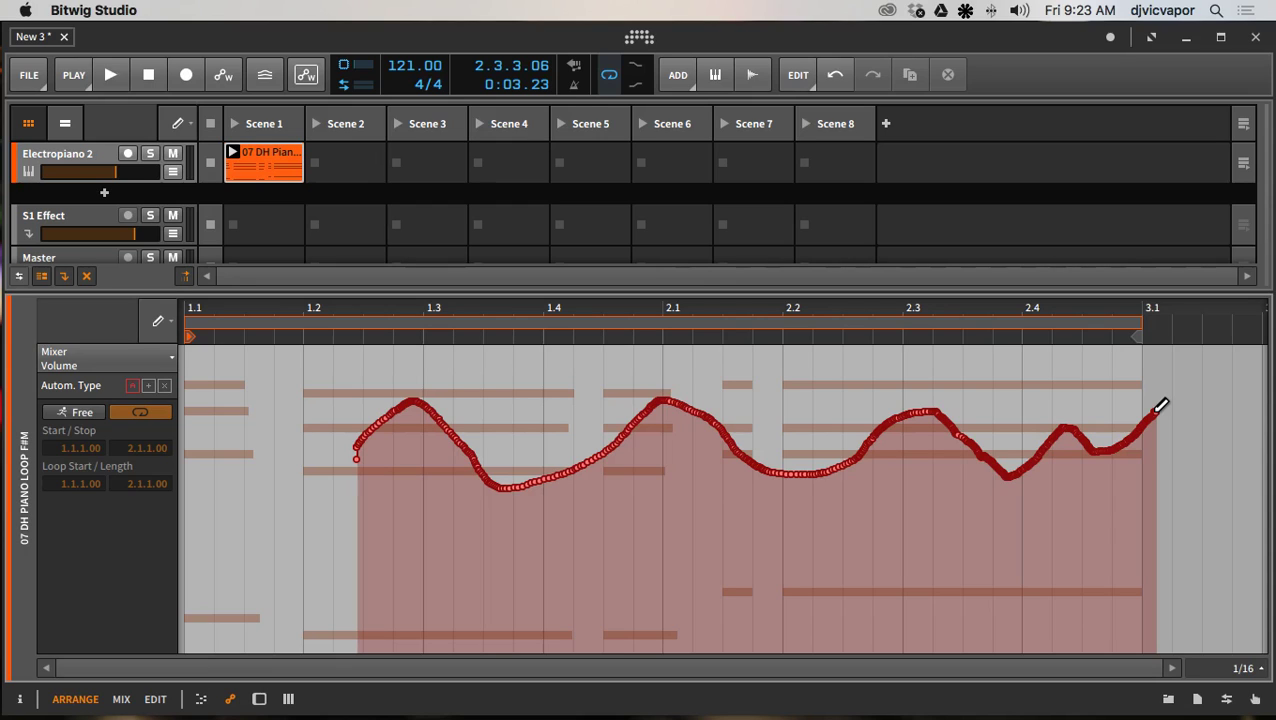
{"action": "left_click_drag", "start_coordinate": [1160, 405], "coordinate": [1156, 412]}
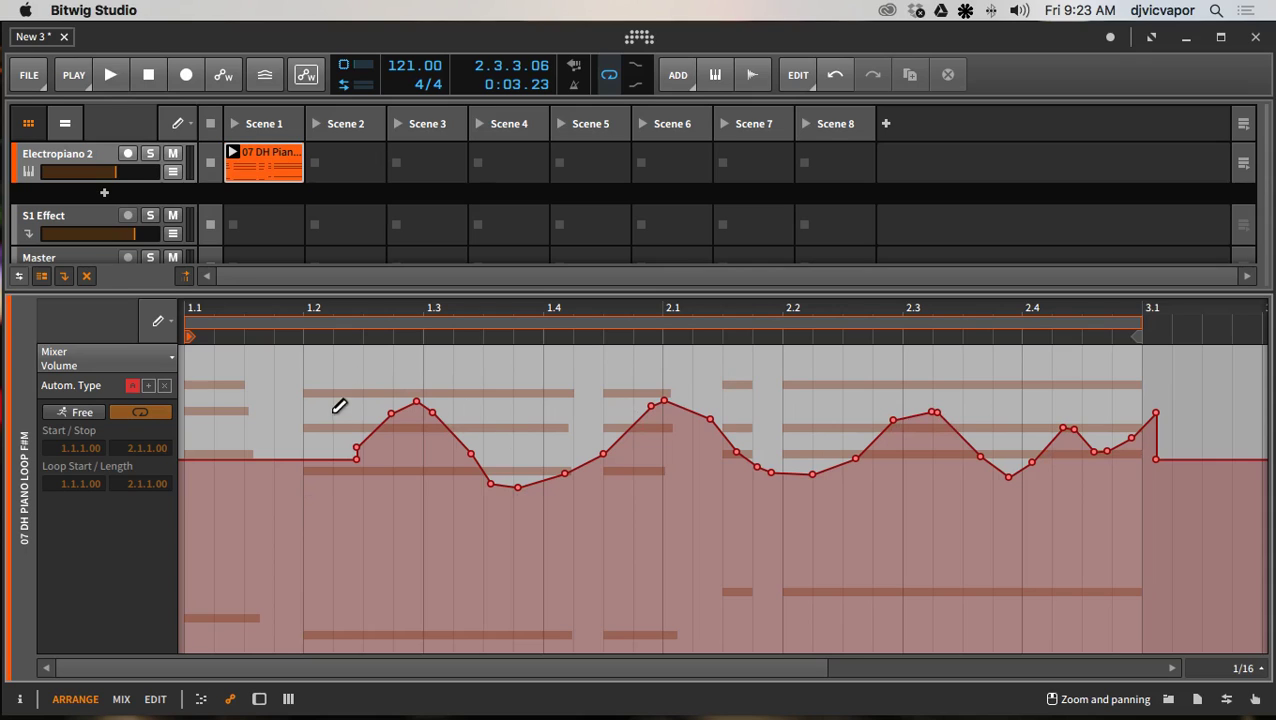
{"action": "mouse_move", "coordinate": [480, 452]}
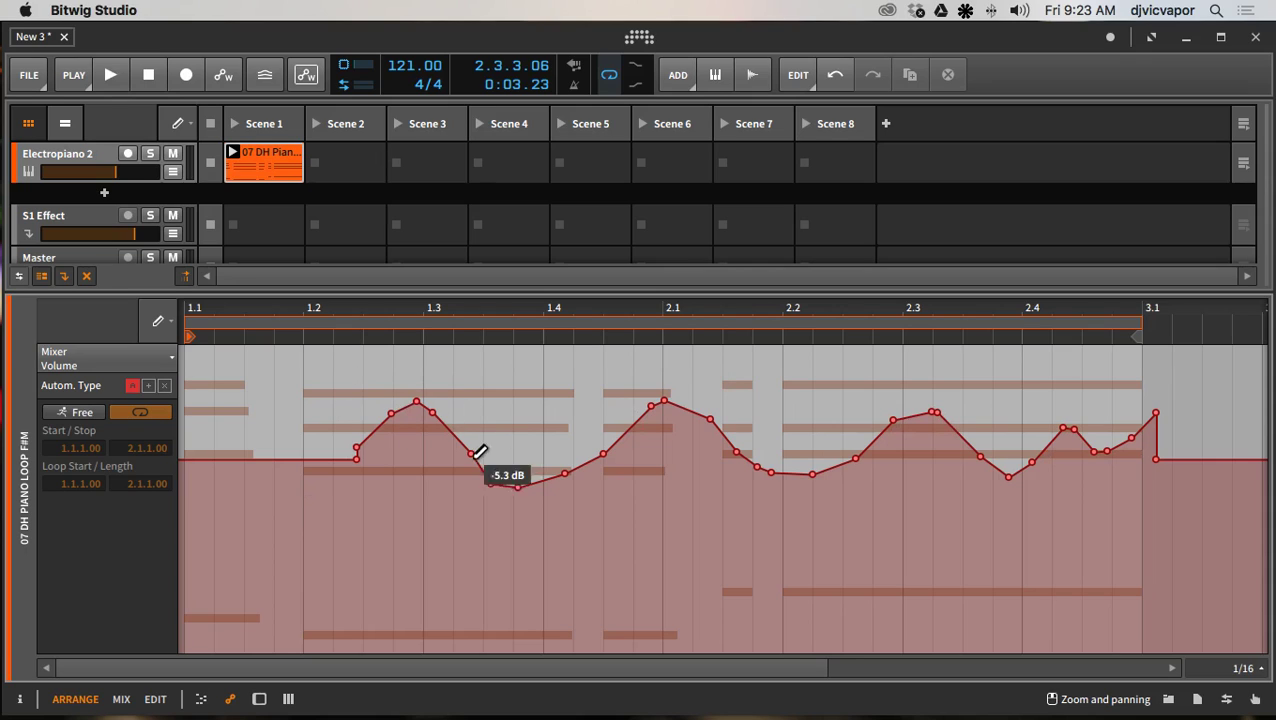
With the Eraser Tool, erase points around 1.3, 1.4–2.1, 2.1–2.2, 2.3–2.4 and 2.4–3.1.
{"action": "left_click", "coordinate": [182, 122]}
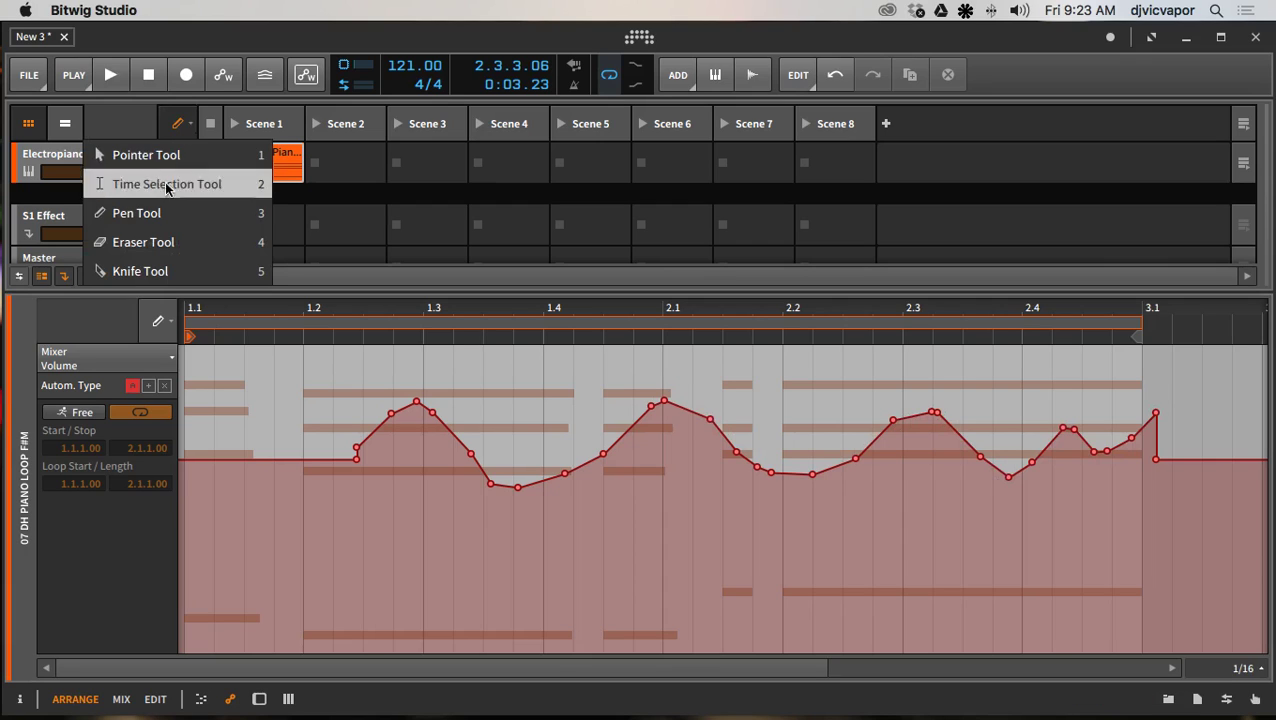
{"action": "left_click", "coordinate": [156, 245]}
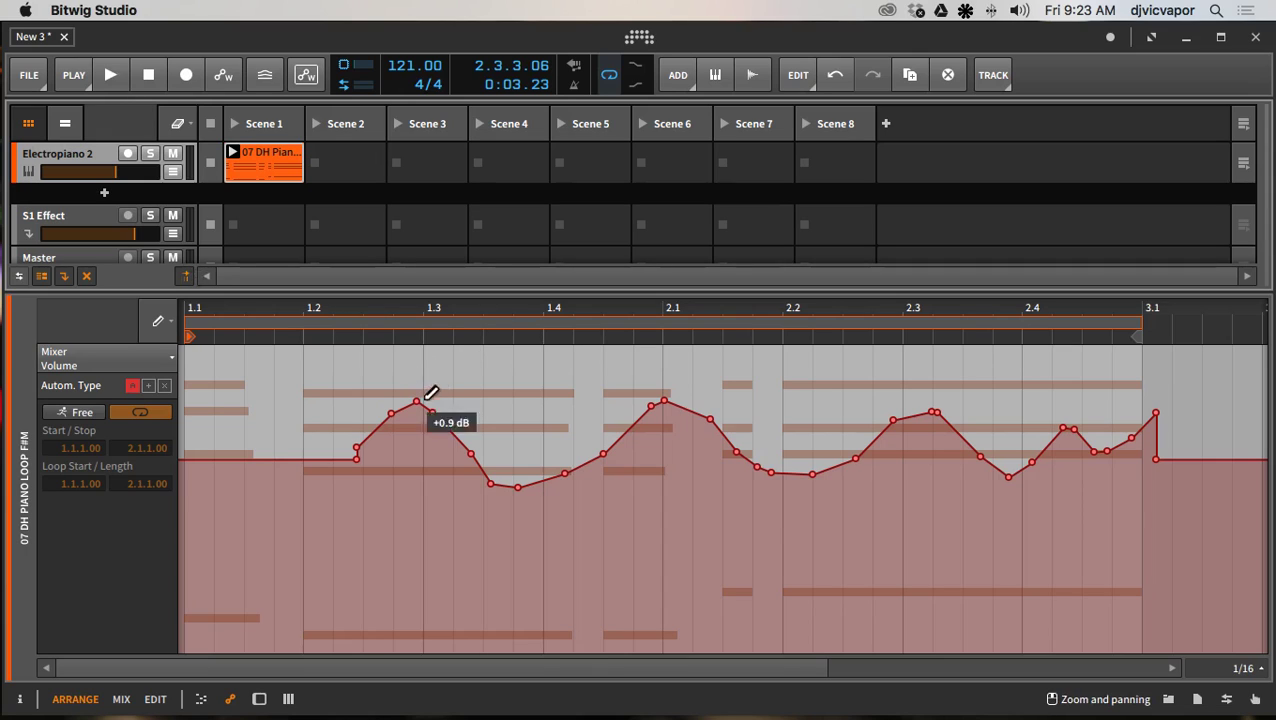
{"action": "key", "text": "4"}
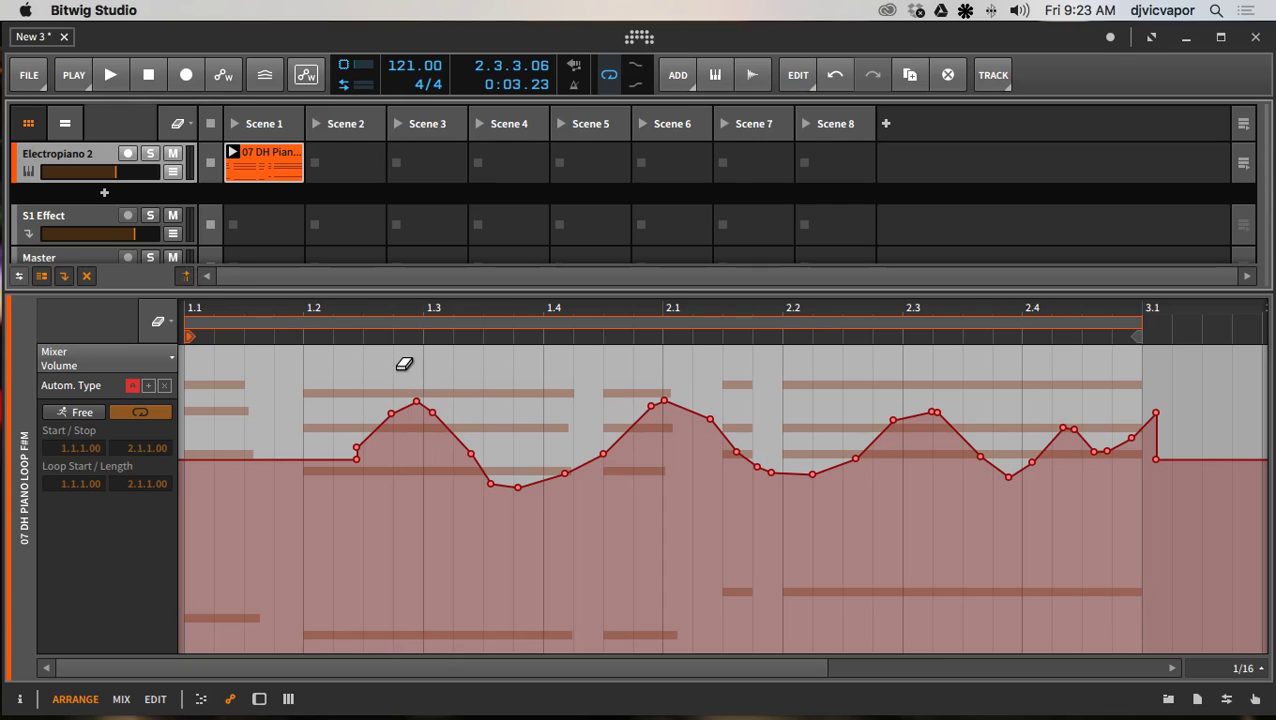
{"action": "left_click_drag", "start_coordinate": [404, 364], "coordinate": [490, 367]}
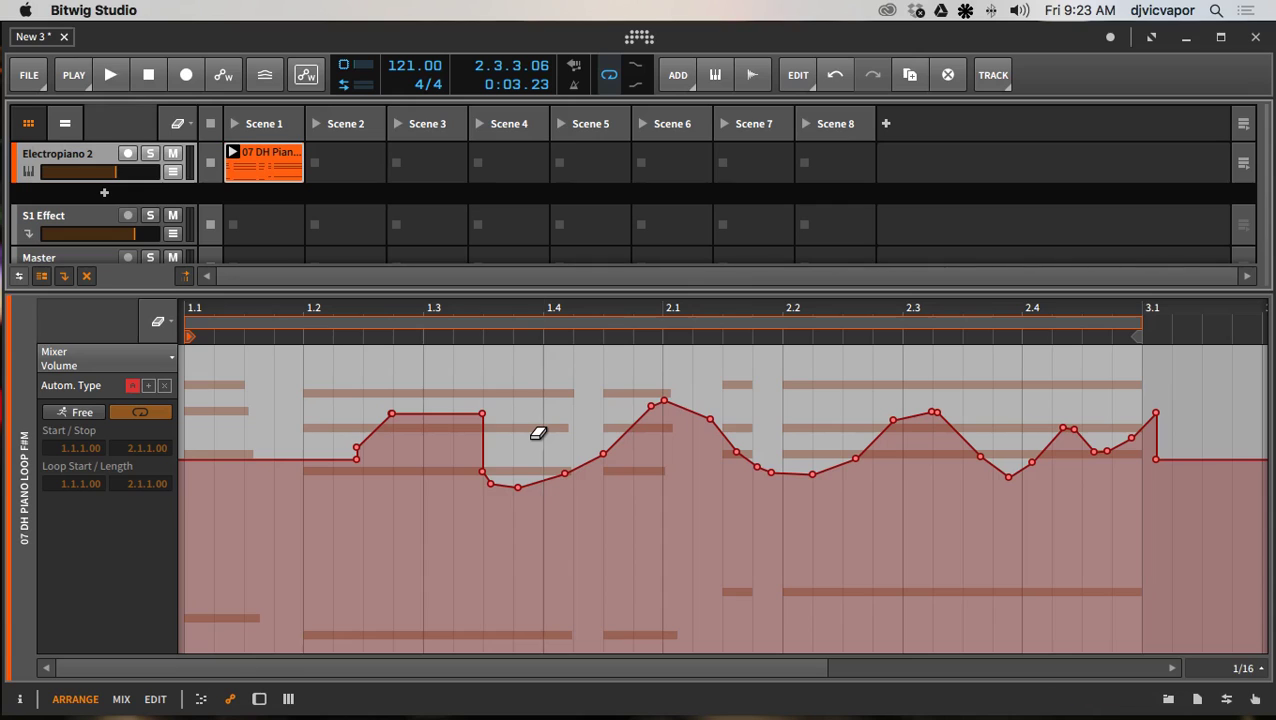
{"action": "left_click_drag", "start_coordinate": [538, 433], "coordinate": [628, 436]}
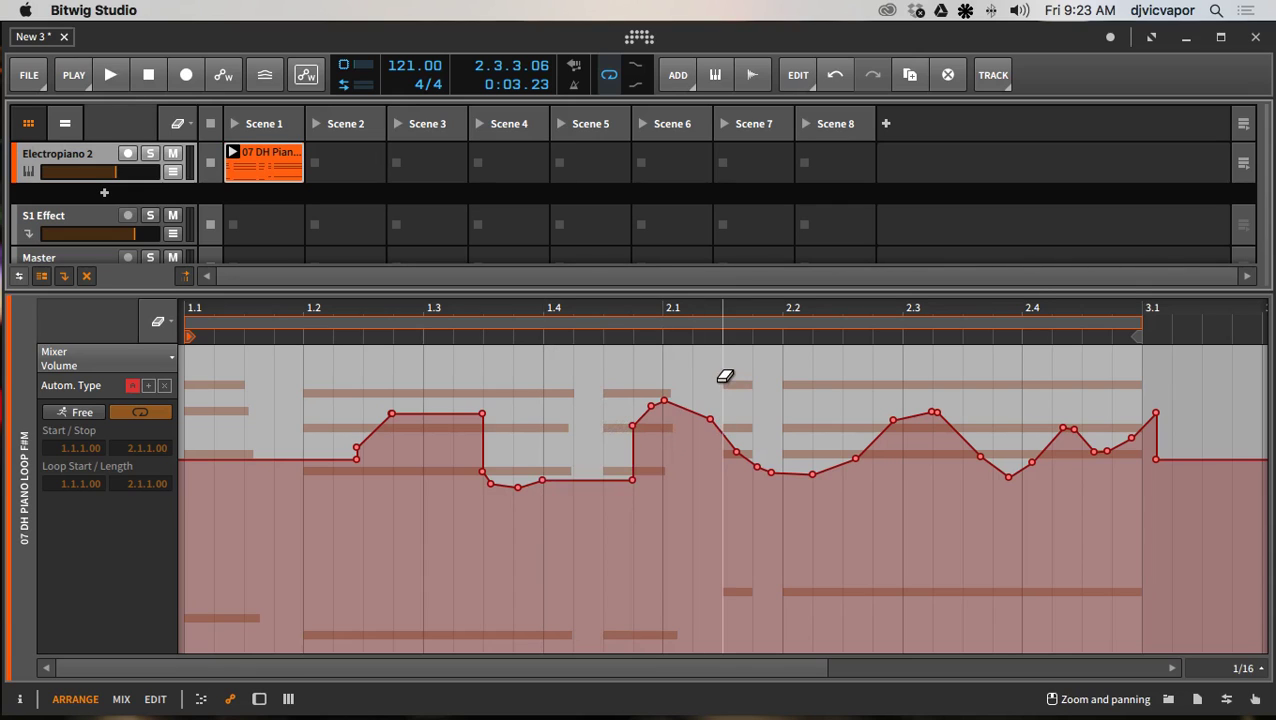
{"action": "left_click_drag", "start_coordinate": [727, 388], "coordinate": [793, 380]}
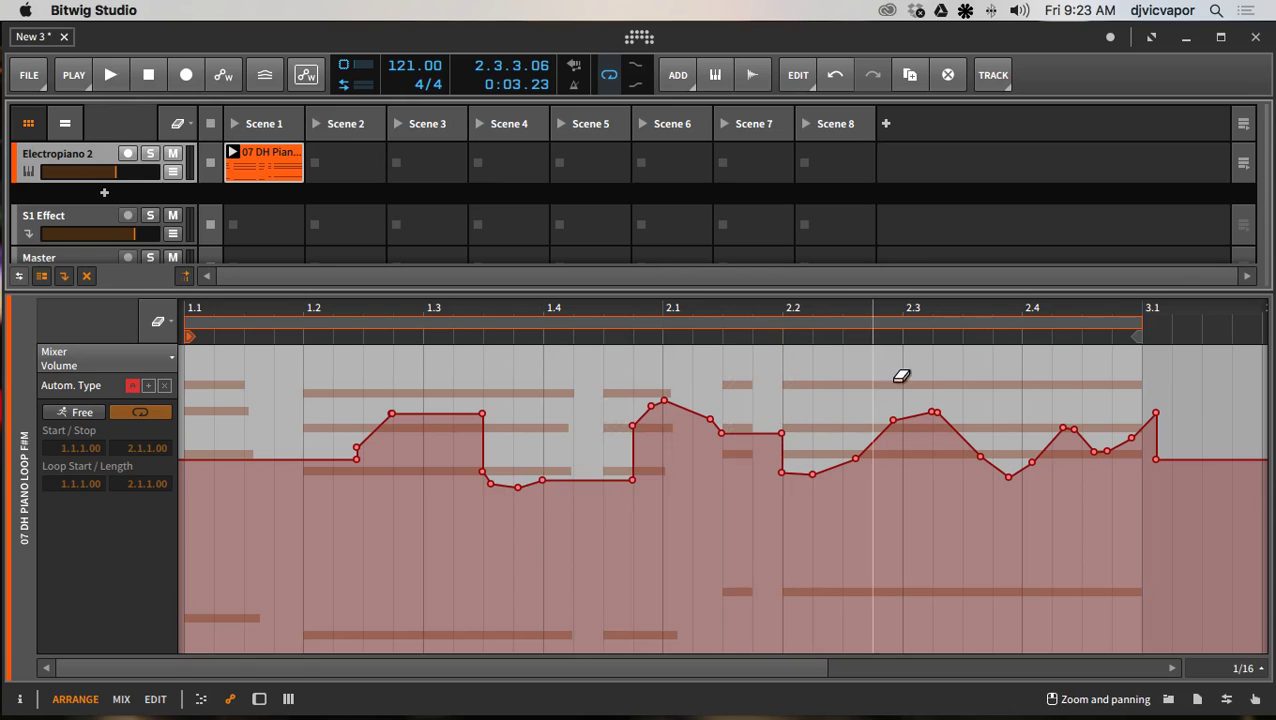
{"action": "left_click_drag", "start_coordinate": [917, 367], "coordinate": [1000, 368]}
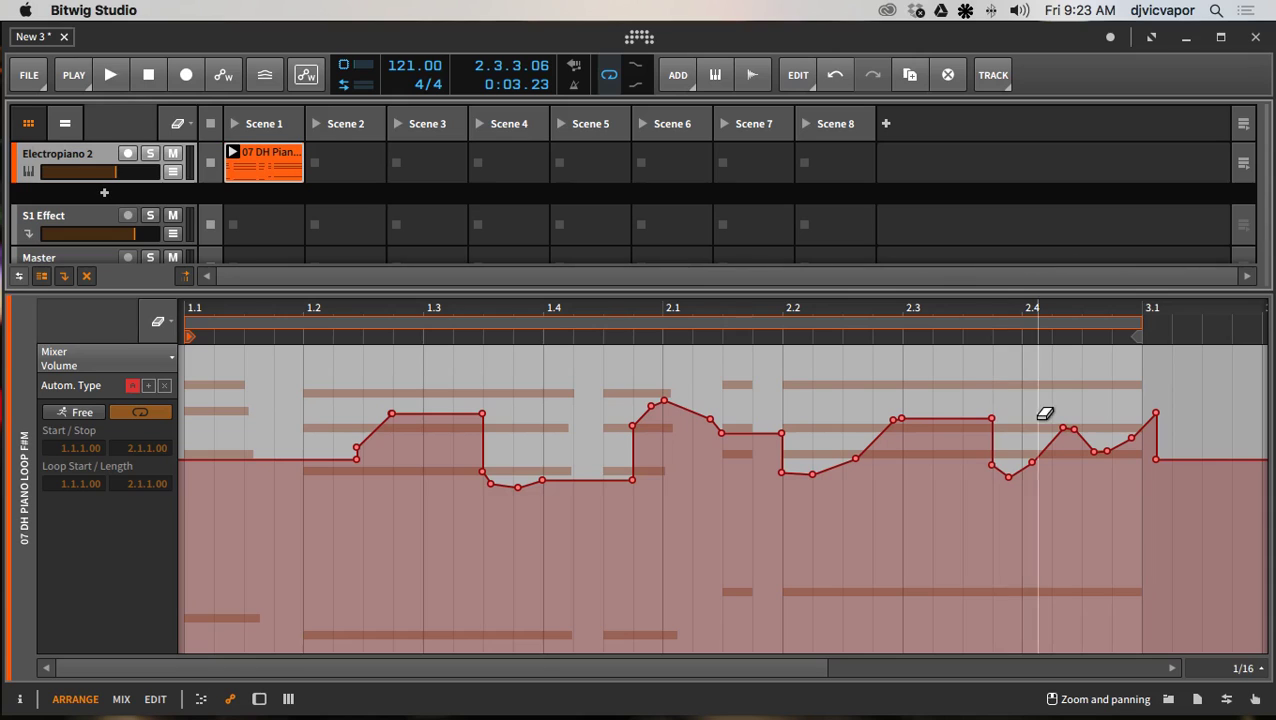
{"action": "left_click_drag", "start_coordinate": [1062, 395], "coordinate": [1122, 393]}
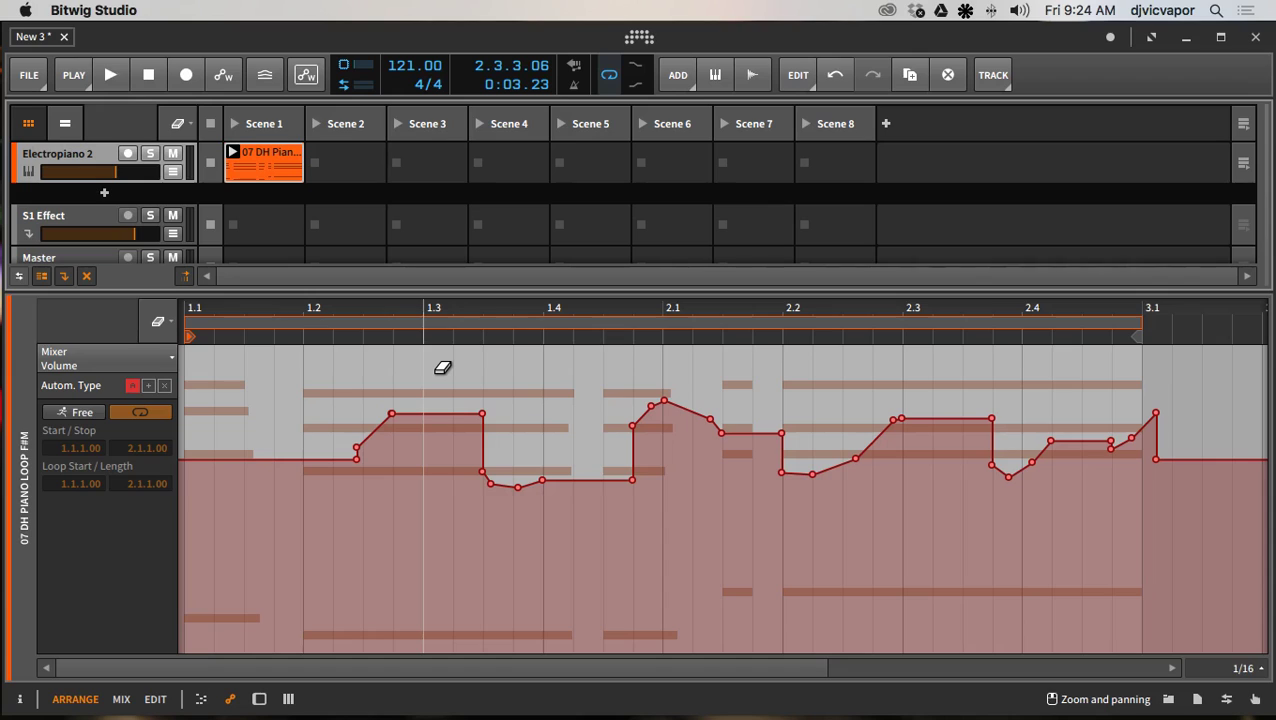
With the Pointer Tool, undo a trial point move and round the drop after the 1.3 plateau.
{"action": "key", "text": "1"}
{"action": "left_click_drag", "start_coordinate": [477, 405], "coordinate": [428, 420]}
{"action": "key", "text": "super+z"}
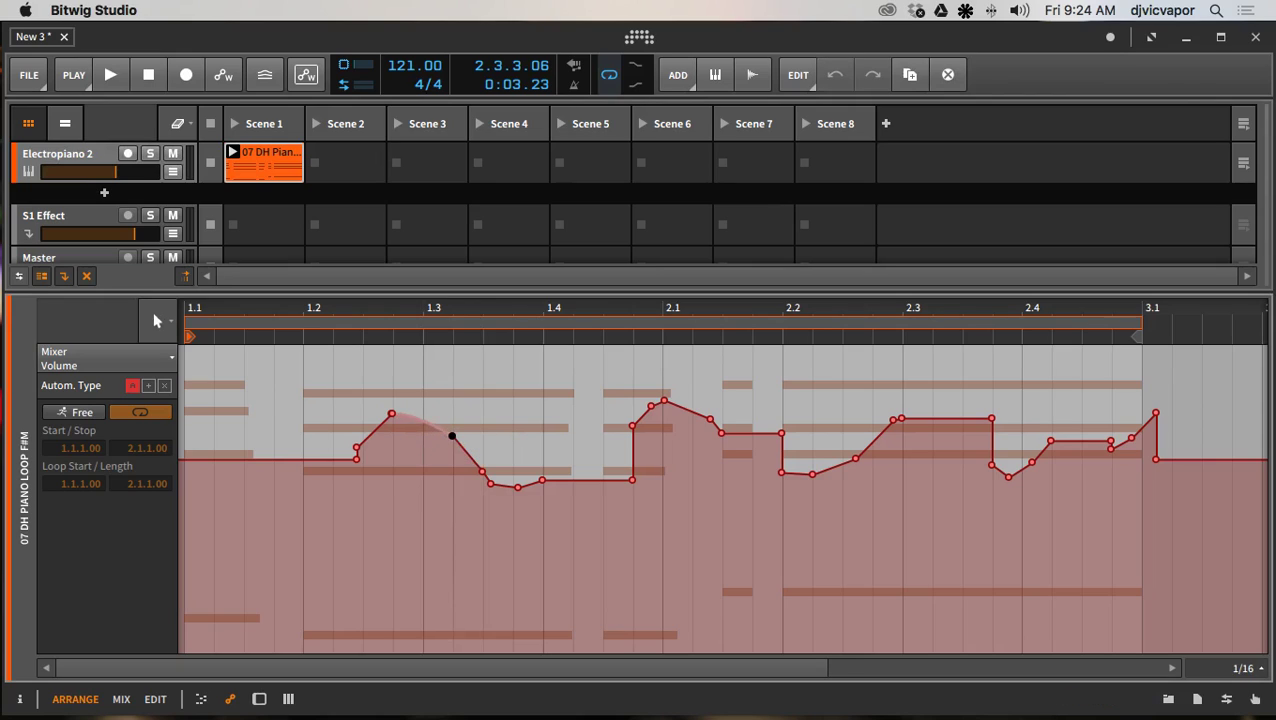
{"action": "left_click", "coordinate": [470, 460]}
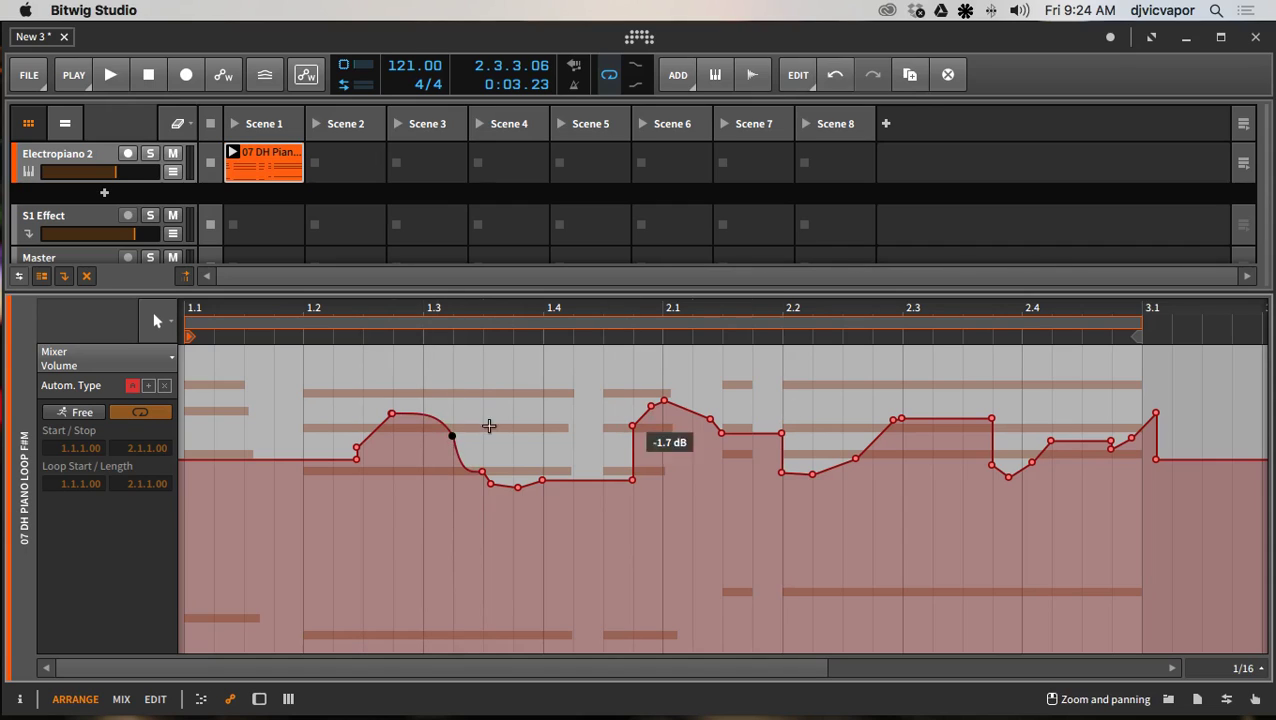
{"action": "left_click", "coordinate": [138, 356]}
Close the parameter list with Mixer Volume still selected, then switch to the OBS window via Mission Control.
{"action": "mouse_move", "coordinate": [140, 482]}
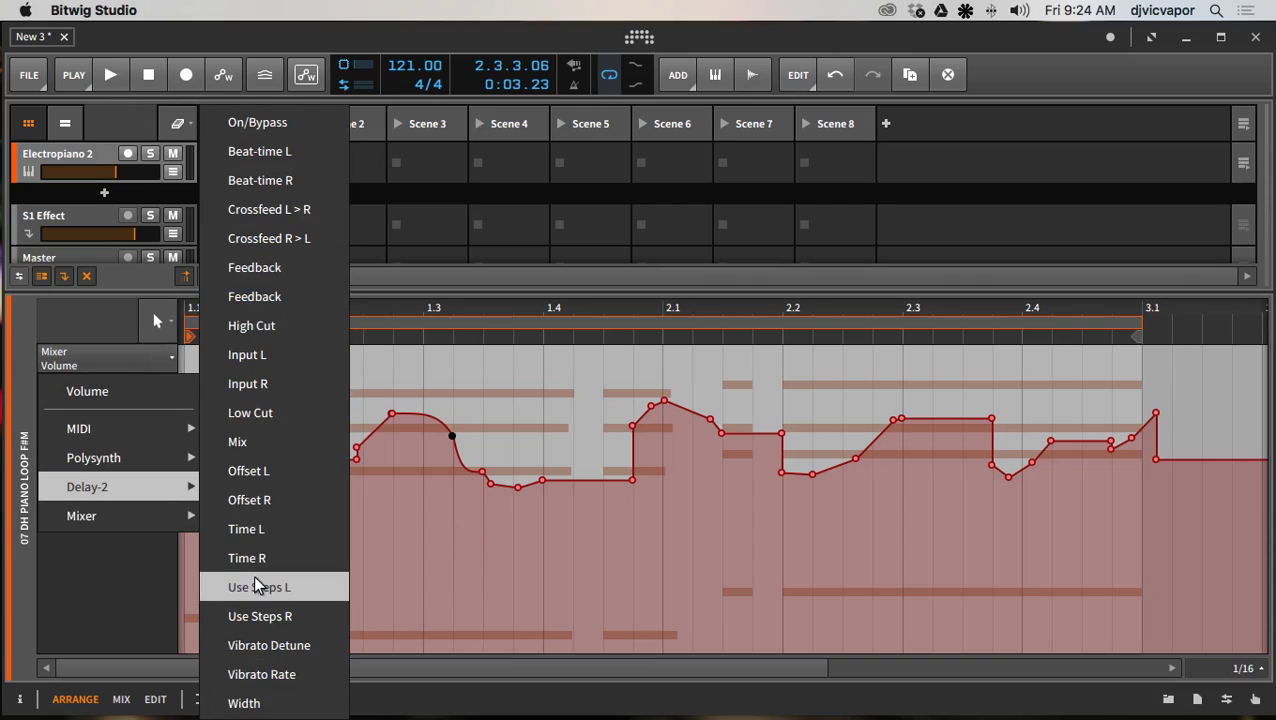
{"action": "left_click", "coordinate": [146, 566]}
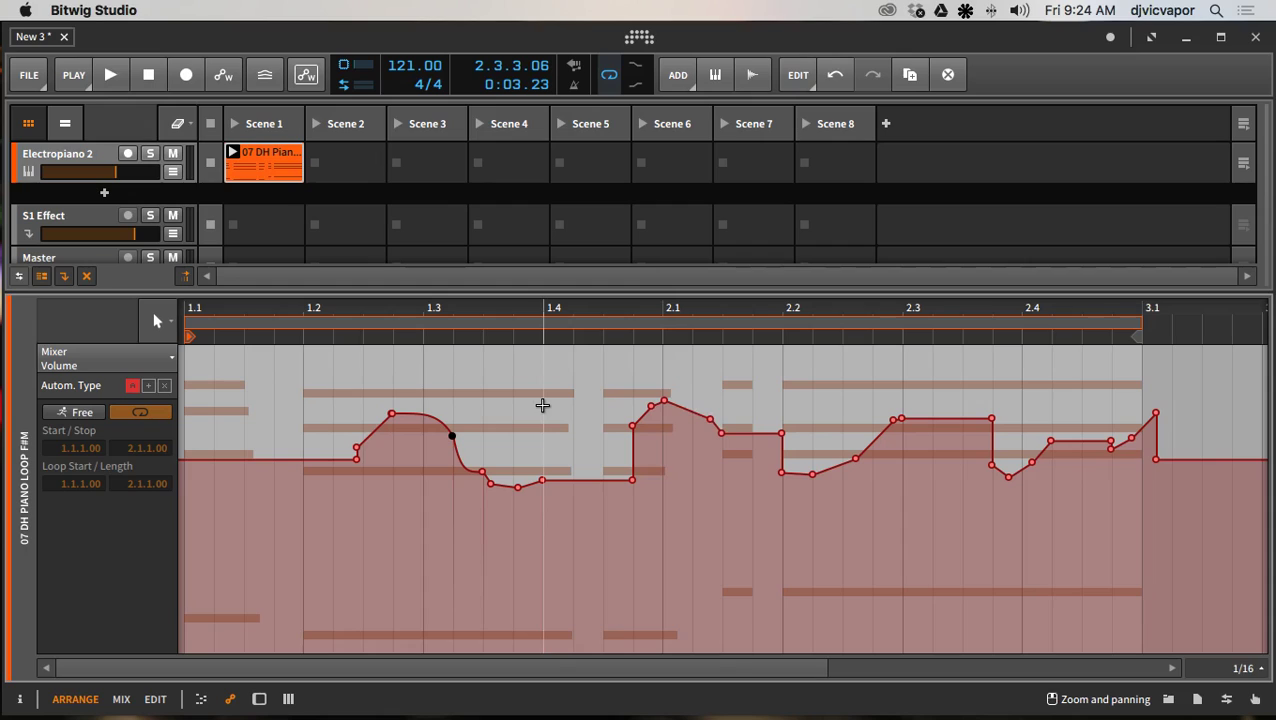
{"action": "key", "text": "ctrl+Up"}
{"action": "left_click", "coordinate": [948, 450]}
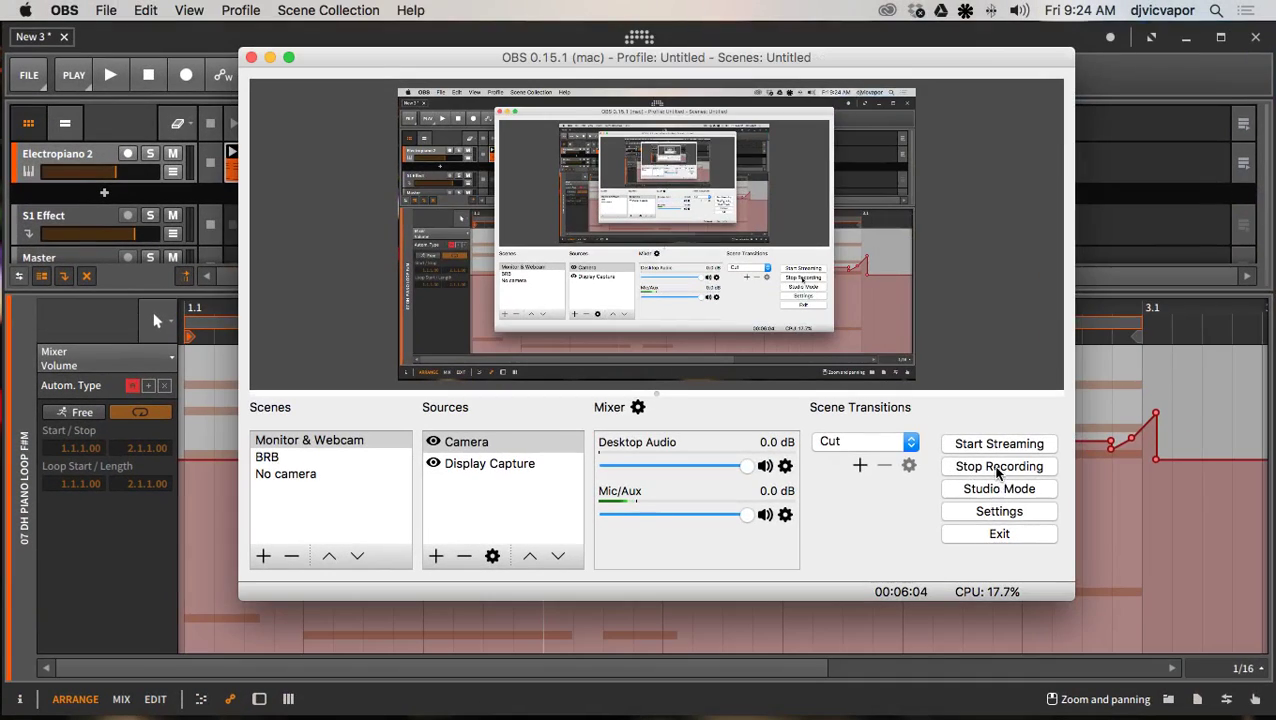